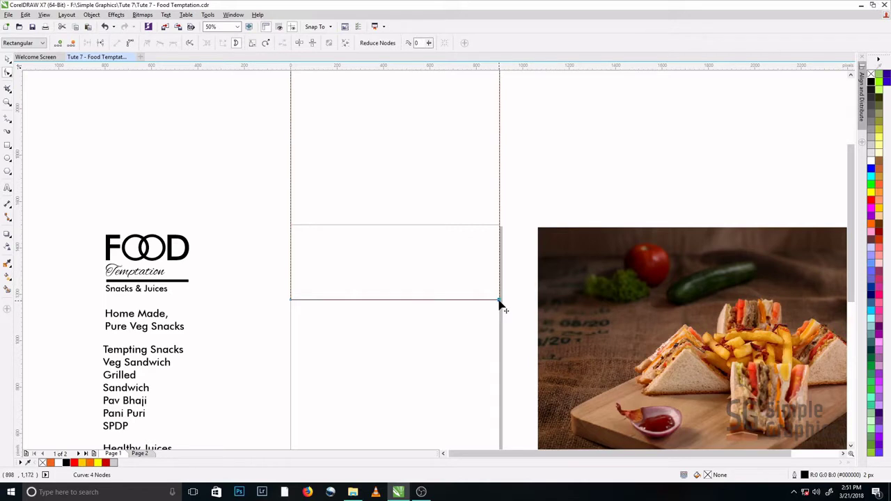
Step: Raise the tall rectangle's lower-right node to the page's upper-right corner and add a node midway on the slanted bottom edge
{"action": "left_click_drag", "start_coordinate": [499, 301], "coordinate": [499, 226]}
{"action": "left_click", "coordinate": [534, 183]}
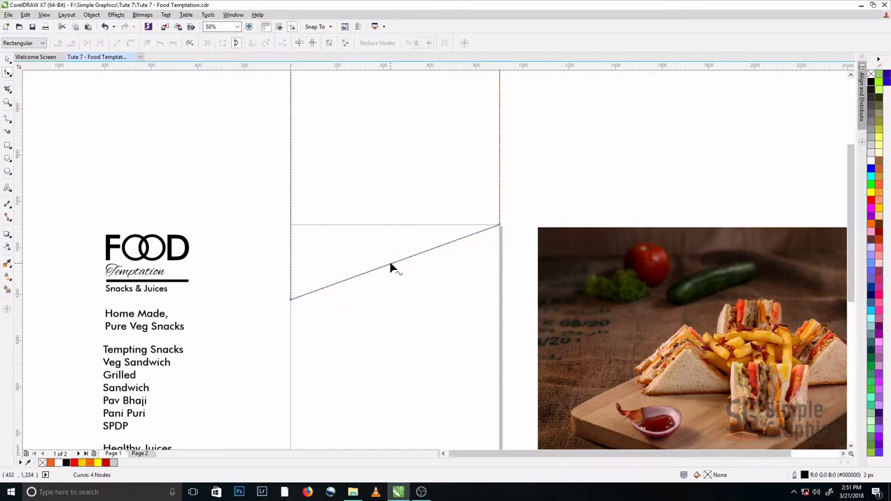
{"action": "double_click", "coordinate": [389, 265]}
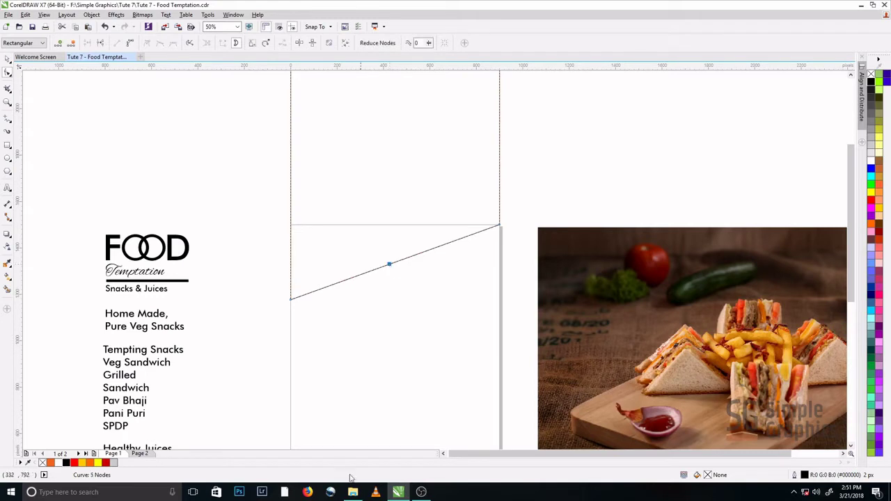
Step: Convert both halves of the slanted edge to curves, bending the left half downward and the right half upward into an S-wave
{"action": "left_click", "coordinate": [334, 284]}
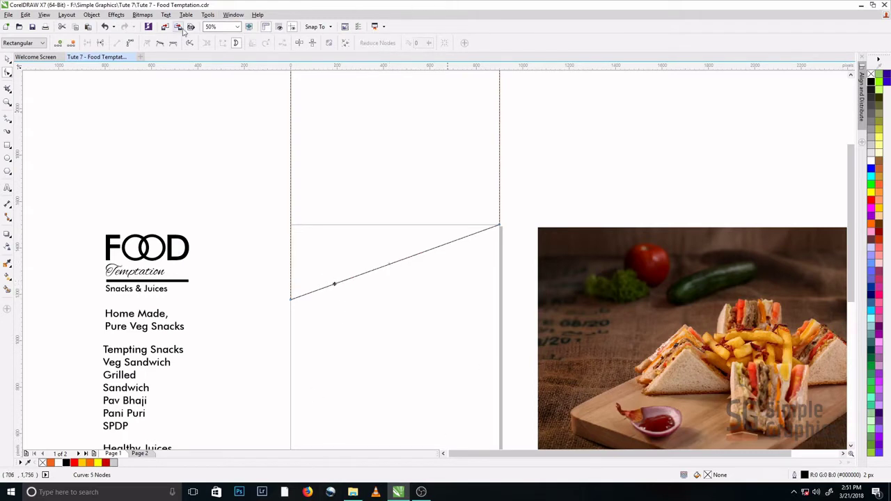
{"action": "left_click", "coordinate": [131, 43]}
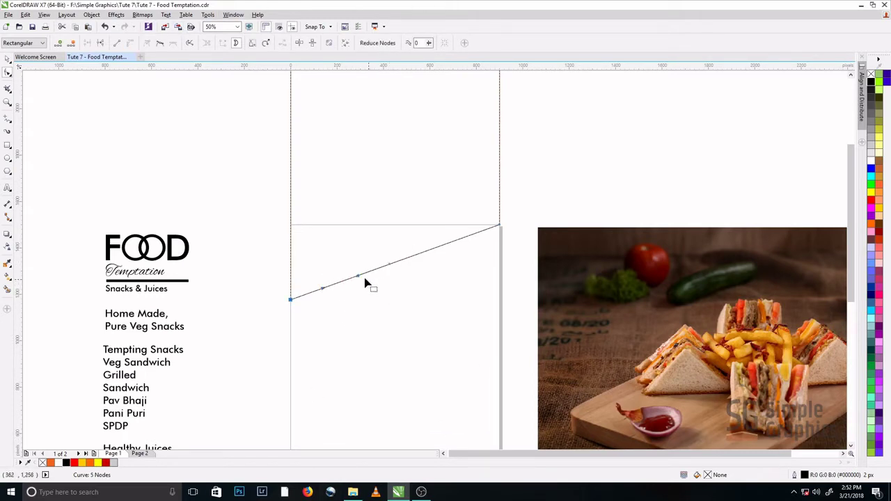
{"action": "left_click_drag", "start_coordinate": [339, 287], "coordinate": [343, 298]}
{"action": "left_click", "coordinate": [421, 253]}
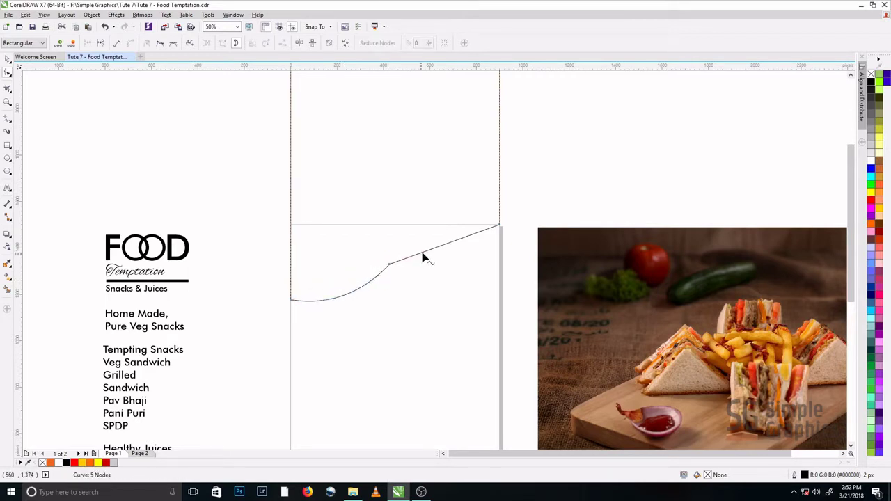
{"action": "left_click", "coordinate": [131, 43]}
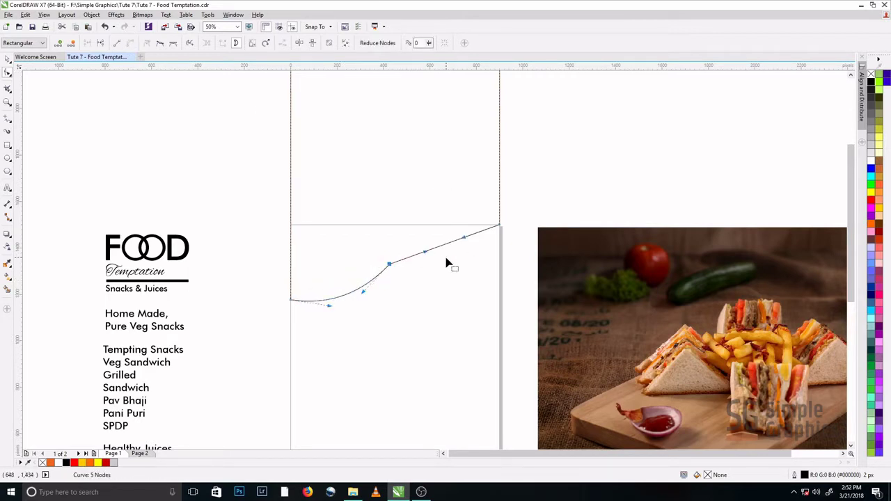
{"action": "left_click_drag", "start_coordinate": [447, 247], "coordinate": [443, 232]}
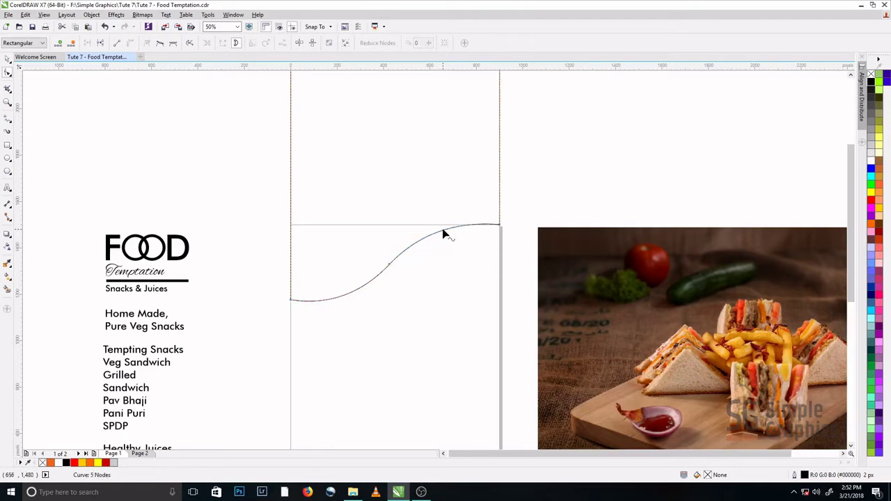
{"action": "double_click", "coordinate": [391, 267]}
Step: Add a page-sized 900 × 1,500 px rectangle and intersect it with the tall wave-edged shape
{"action": "key", "text": "space"}
{"action": "left_click_drag", "start_coordinate": [467, 176], "coordinate": [467, 181]}
{"action": "left_click", "coordinate": [590, 186]}
{"action": "key", "text": "F3"}
{"action": "left_click", "coordinate": [7, 146]}
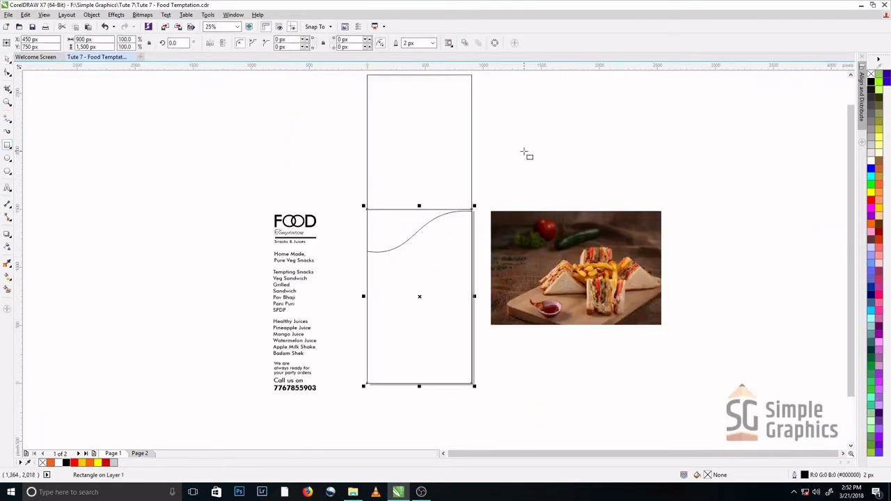
{"action": "left_click", "coordinate": [433, 141]}
{"action": "left_click", "coordinate": [411, 313], "text": "shift"}
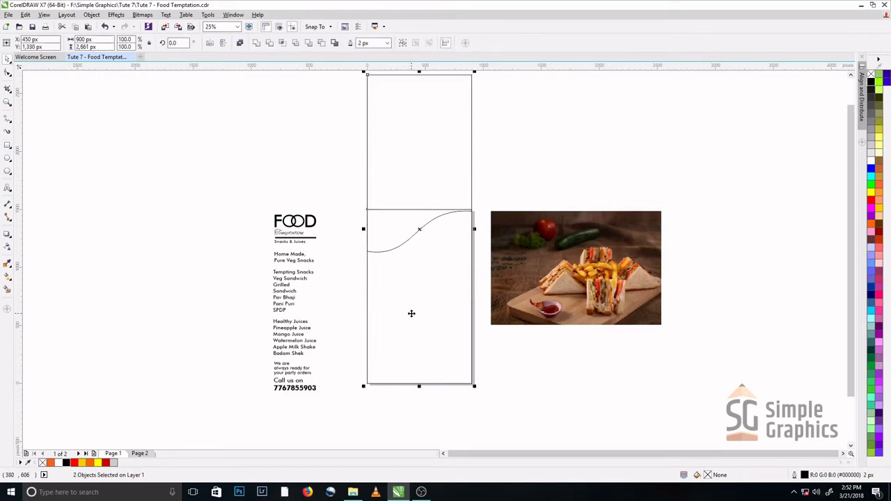
{"action": "left_click", "coordinate": [282, 43]}
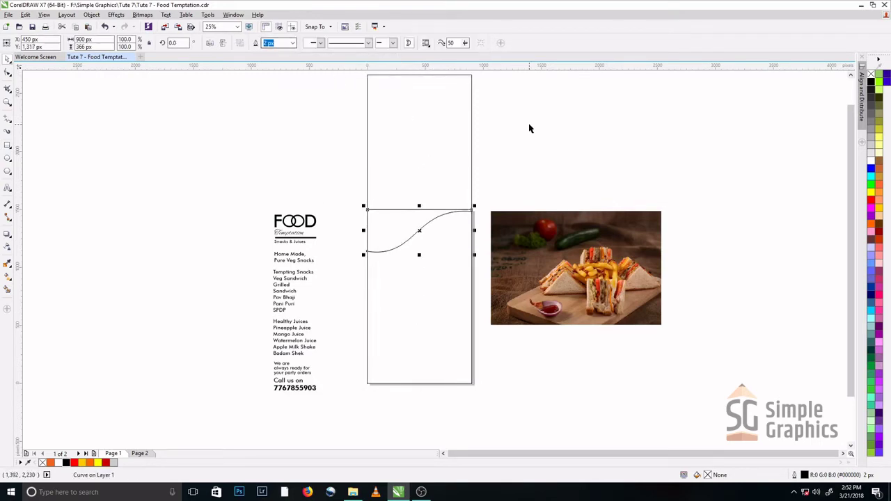
Step: Move the tall wave-edged shape down about 445 px and use it to trim the page rectangle
{"action": "scroll", "coordinate": [528, 127], "scroll_direction": "up", "scroll_amount": 1}
{"action": "left_click", "coordinate": [570, 139]}
{"action": "scroll", "coordinate": [379, 288], "scroll_direction": "down", "scroll_amount": 1}
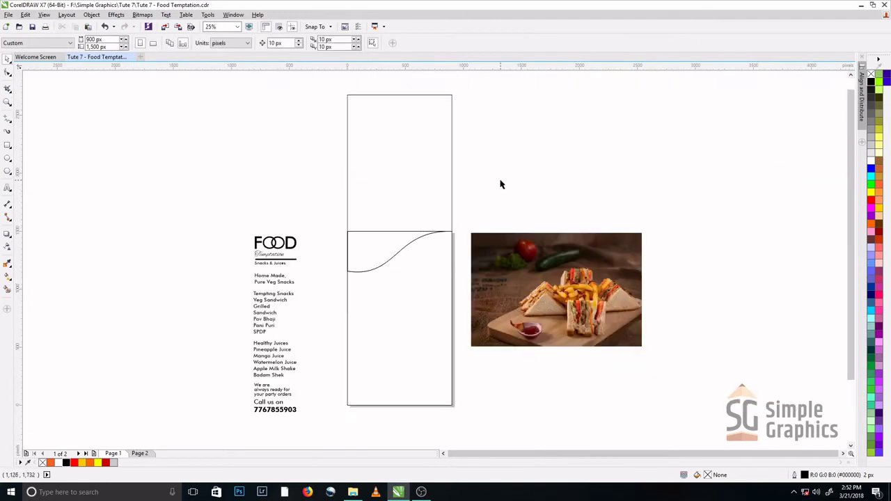
{"action": "left_click_drag", "start_coordinate": [410, 154], "coordinate": [414, 204]}
{"action": "left_click", "coordinate": [412, 387], "text": "shift"}
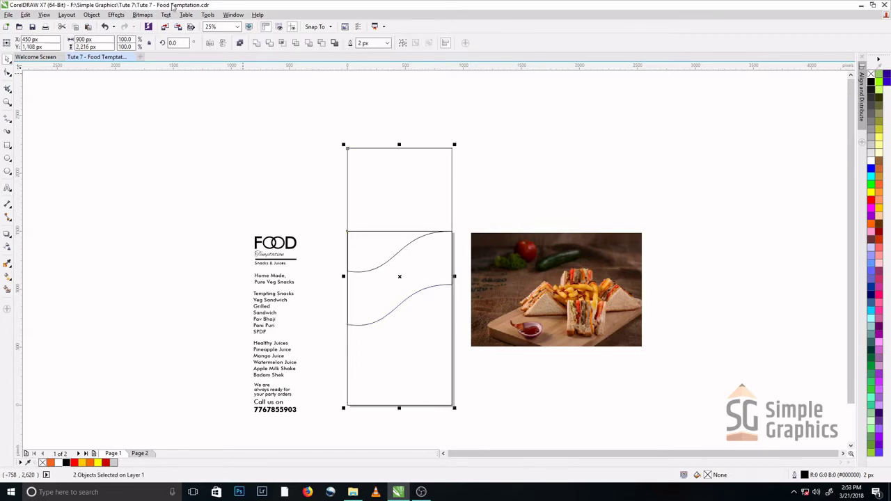
{"action": "left_click", "coordinate": [282, 43]}
Step: Move the tall wave-edged shape off the page, to the left of the text
{"action": "left_click", "coordinate": [623, 107]}
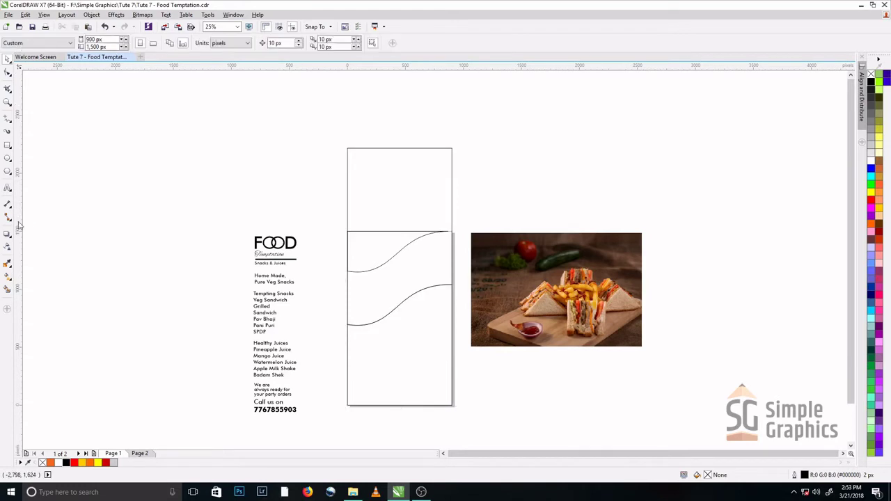
{"action": "left_click", "coordinate": [426, 184]}
{"action": "left_click_drag", "start_coordinate": [426, 183], "coordinate": [155, 182]}
Step: Fill the upper and lower wave shapes on the page with red and remove their outlines
{"action": "left_click", "coordinate": [372, 223]}
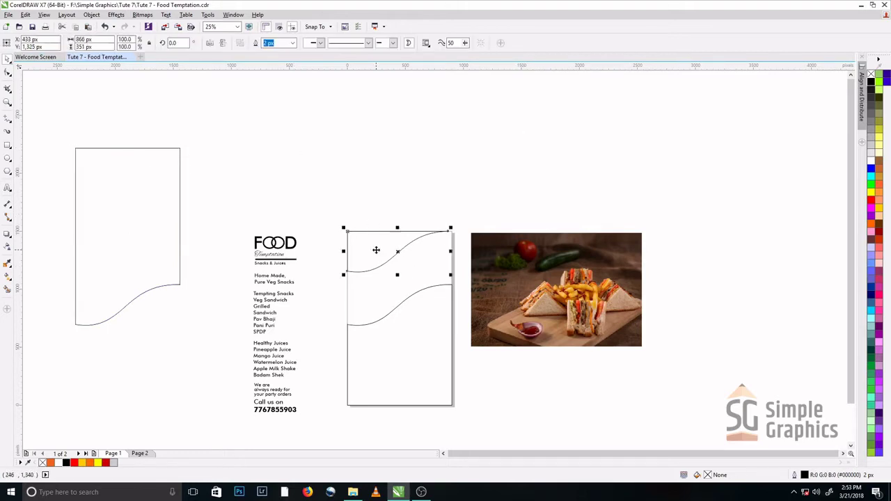
{"action": "left_click", "coordinate": [422, 378], "text": "shift"}
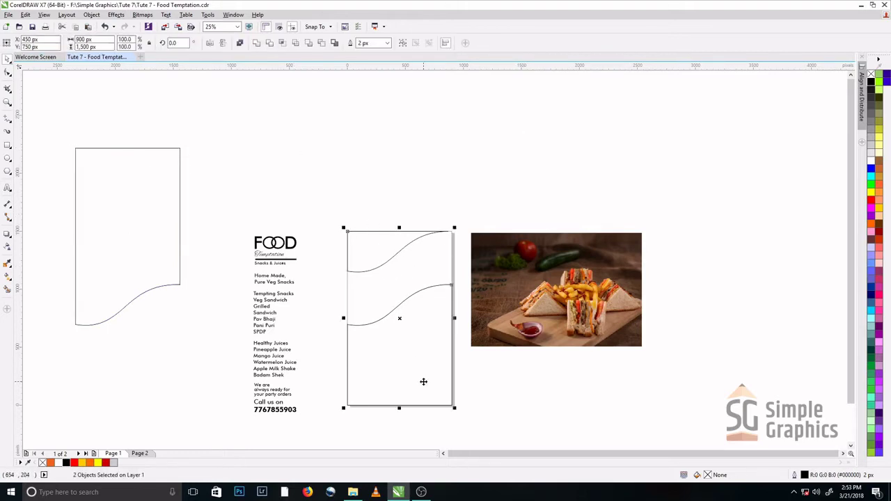
{"action": "left_click", "coordinate": [74, 462]}
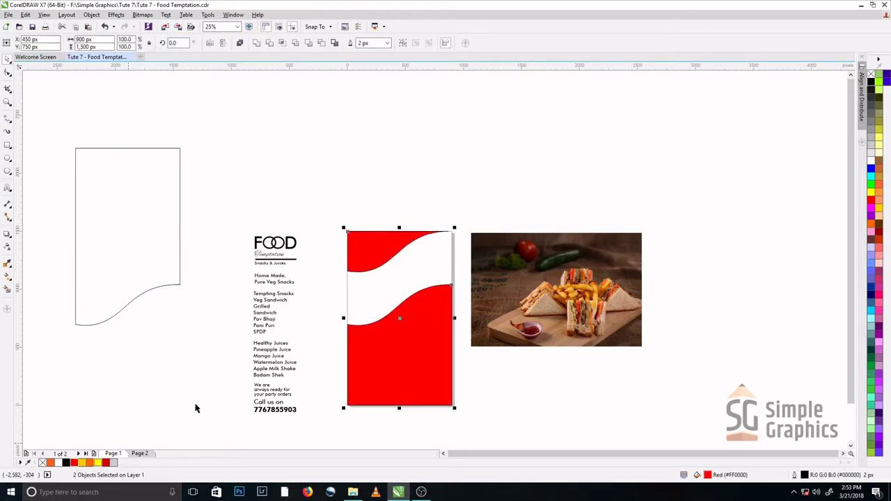
{"action": "right_click", "coordinate": [870, 76]}
{"action": "left_click", "coordinate": [512, 160]}
Step: Place the Food Temptation logo with its tagline on the upper red wave and scale it to about 93.2%
{"action": "scroll", "coordinate": [310, 262], "scroll_direction": "up", "scroll_amount": 2}
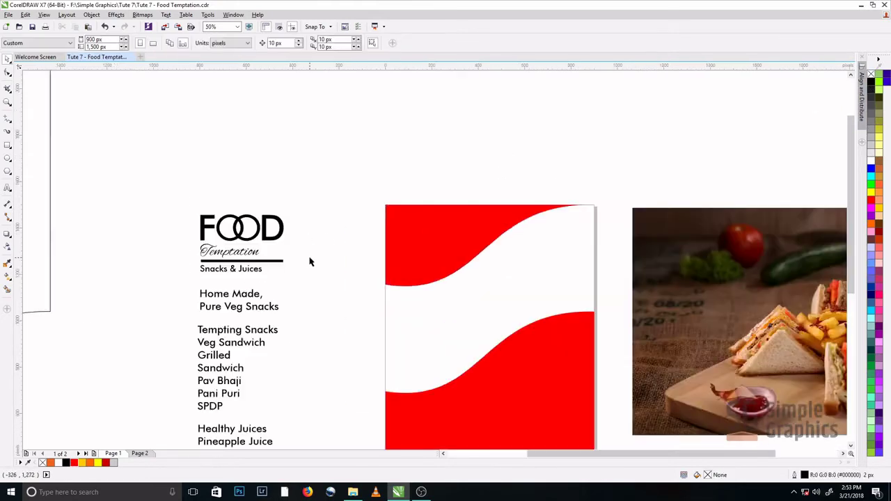
{"action": "scroll", "coordinate": [218, 209], "scroll_direction": "up", "scroll_amount": 2}
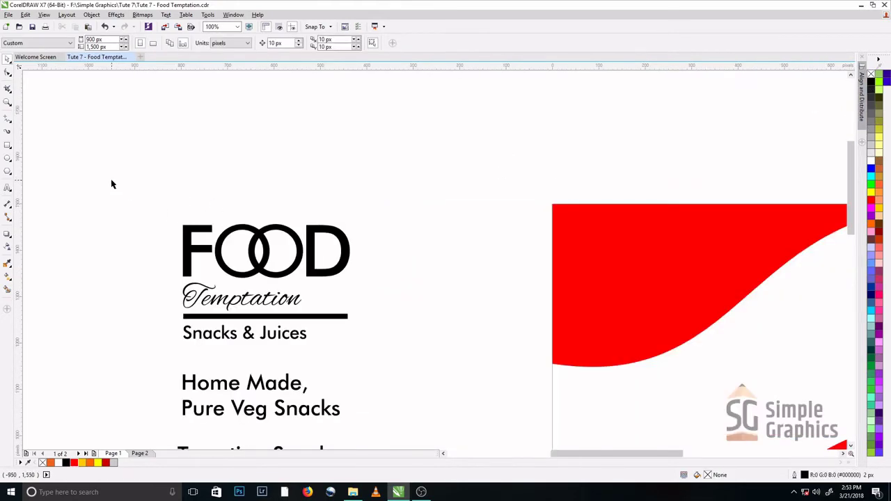
{"action": "left_click_drag", "start_coordinate": [123, 166], "coordinate": [414, 349]}
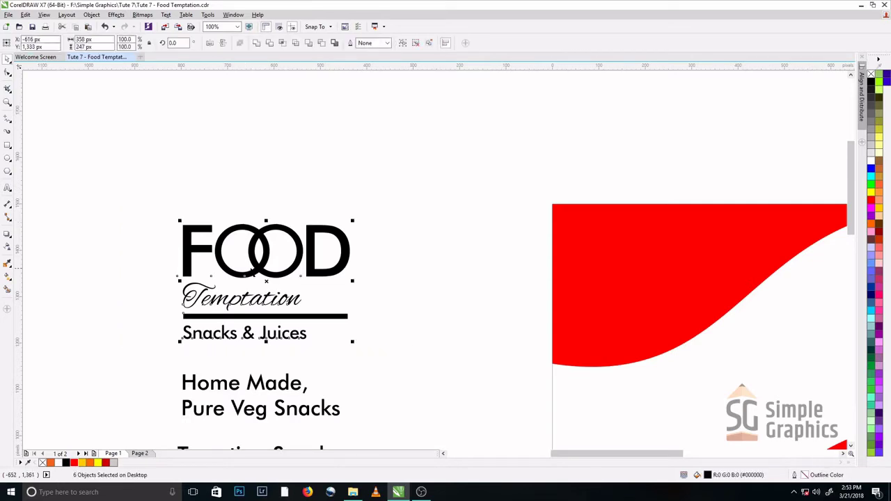
{"action": "left_click_drag", "start_coordinate": [264, 252], "coordinate": [650, 252]}
{"action": "scroll", "coordinate": [498, 252], "scroll_direction": "down", "scroll_amount": 2}
{"action": "scroll", "coordinate": [596, 254], "scroll_direction": "up", "scroll_amount": 2}
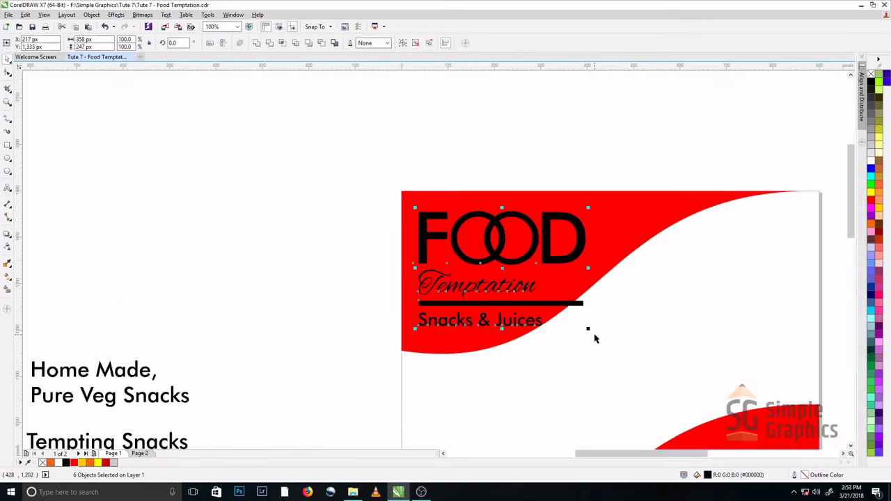
{"action": "left_click_drag", "start_coordinate": [588, 331], "coordinate": [578, 321]}
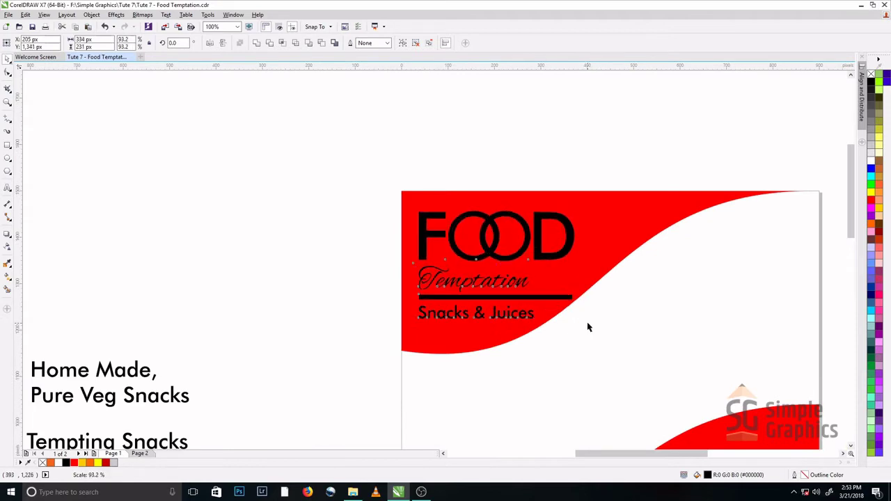
Step: Recolor the whole Food Temptation logo and tagline white
{"action": "left_click", "coordinate": [169, 279]}
{"action": "left_click_drag", "start_coordinate": [325, 105], "coordinate": [606, 346]}
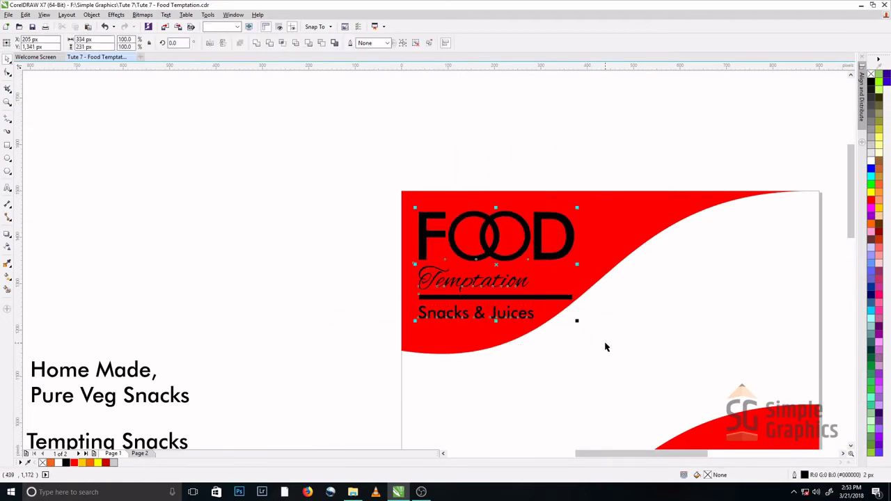
{"action": "left_click", "coordinate": [871, 165]}
{"action": "key", "text": "Escape"}
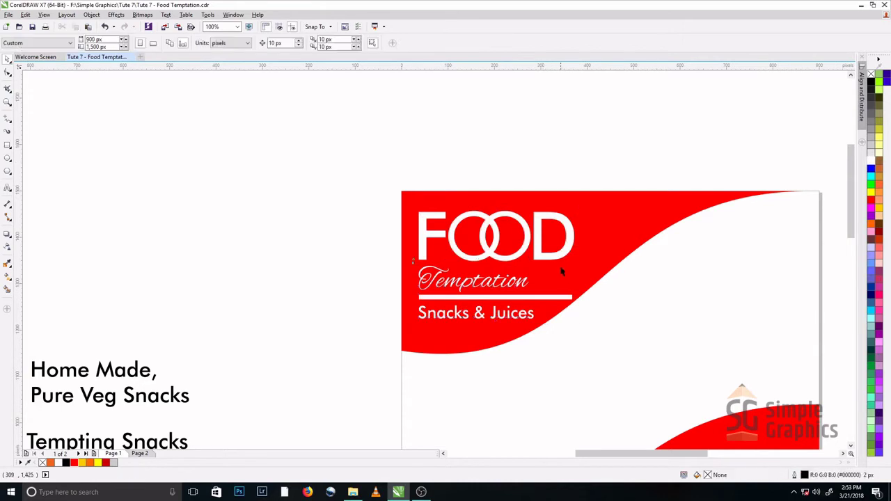
Step: Apply a linear transparency to the white bar under "Temptation", fading out from its left end to its right end
{"action": "left_click", "coordinate": [571, 296]}
{"action": "right_click", "coordinate": [564, 296]}
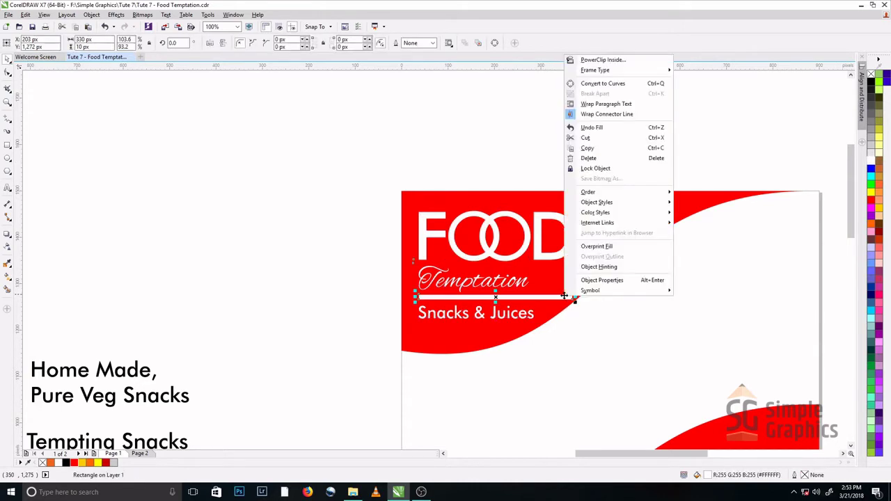
{"action": "left_click", "coordinate": [443, 151]}
{"action": "left_click", "coordinate": [7, 246]}
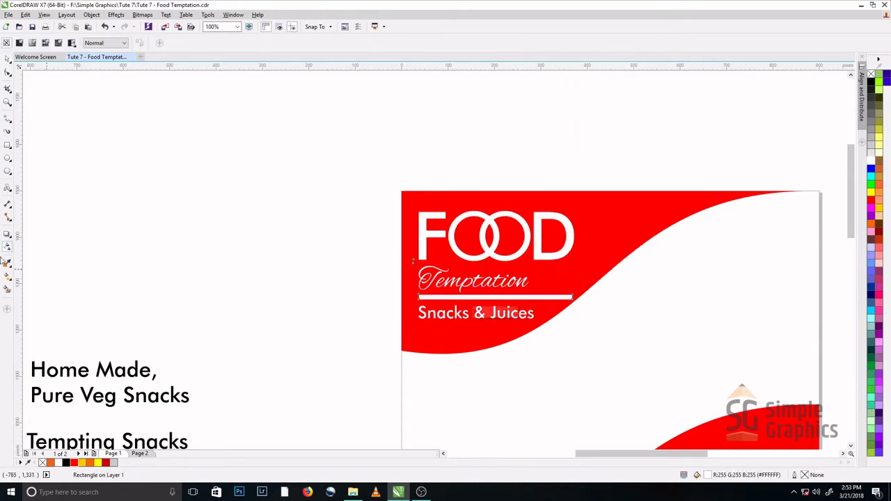
{"action": "scroll", "coordinate": [557, 318], "scroll_direction": "up", "scroll_amount": 1}
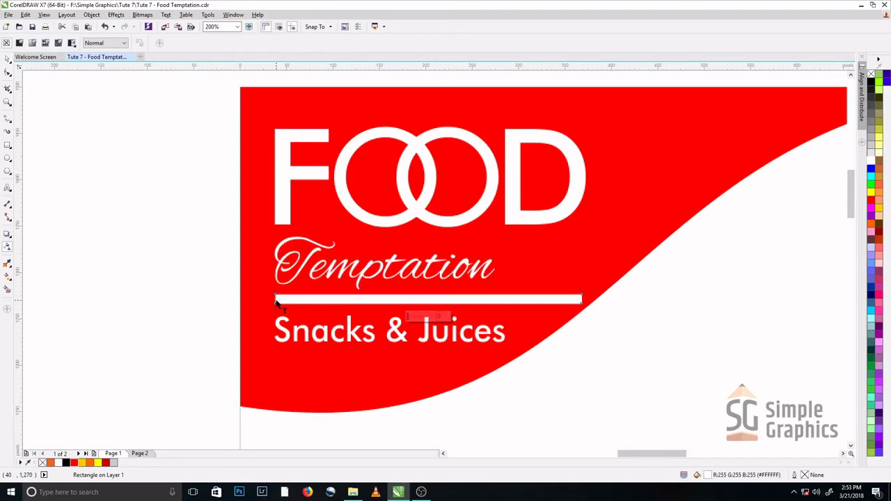
{"action": "left_click_drag", "start_coordinate": [276, 301], "coordinate": [581, 299]}
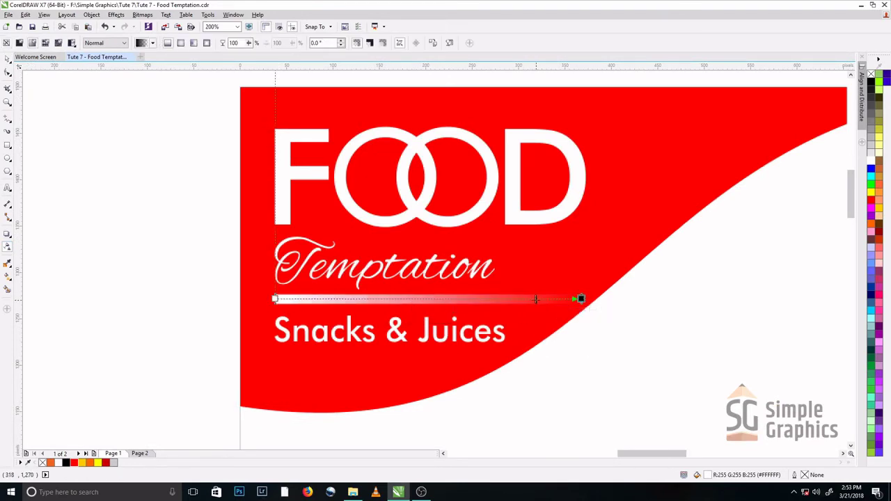
{"action": "key", "text": "space"}
{"action": "scroll", "coordinate": [360, 221], "scroll_direction": "down", "scroll_amount": 2}
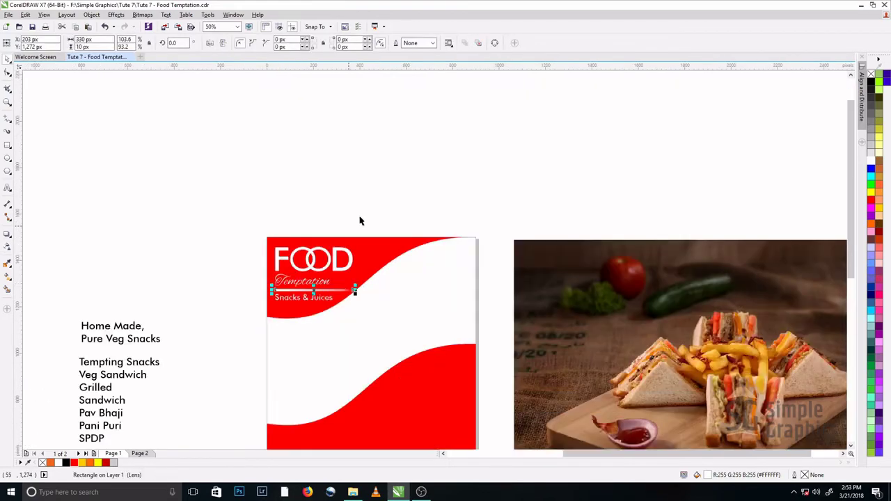
Step: Make a copy of the upper red wave enlarged to about 892 × 361 px, keeping its upper-left corner fixed
{"action": "left_click", "coordinate": [322, 291]}
{"action": "scroll", "coordinate": [322, 291], "scroll_direction": "up", "scroll_amount": 1}
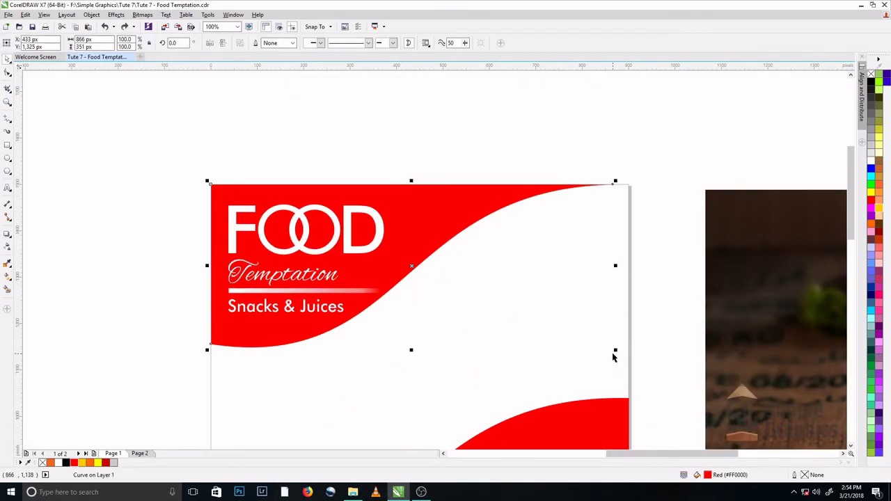
{"action": "left_click_drag", "start_coordinate": [615, 350], "coordinate": [628, 379]}
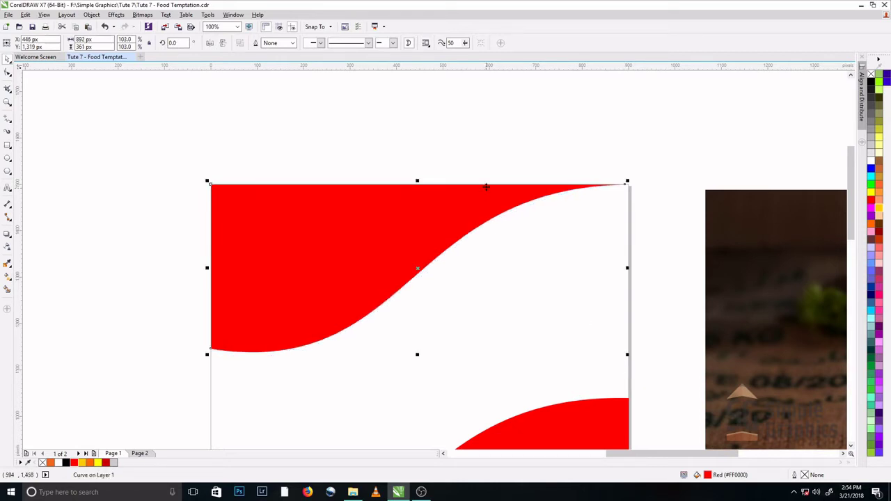
{"action": "left_click", "coordinate": [503, 146]}
{"action": "left_click", "coordinate": [310, 249]}
Step: Give the enlarged wave a linear fountain fill from yellow at its lower left to orange just beyond its upper-right tip
{"action": "key", "text": "g"}
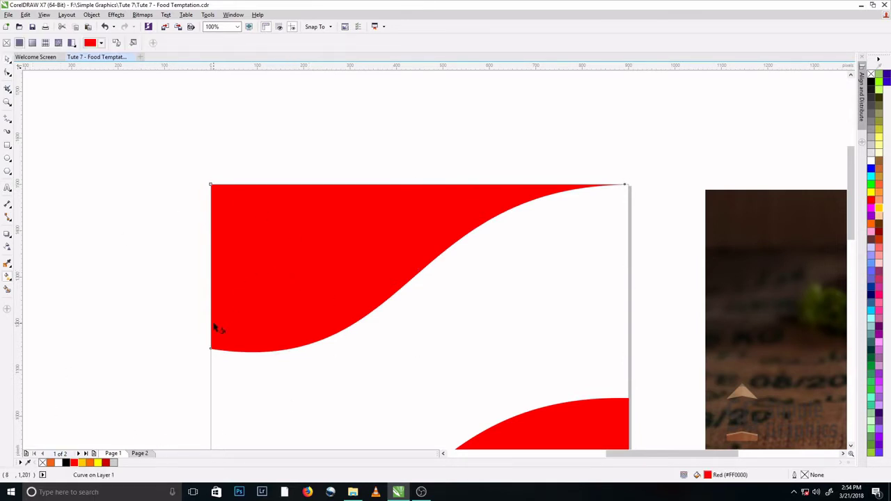
{"action": "left_click_drag", "start_coordinate": [205, 320], "coordinate": [622, 187]}
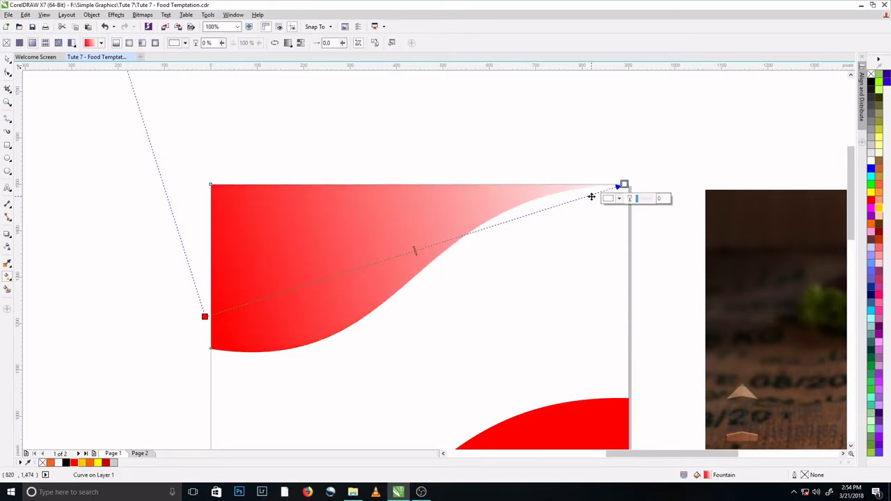
{"action": "left_click", "coordinate": [205, 317]}
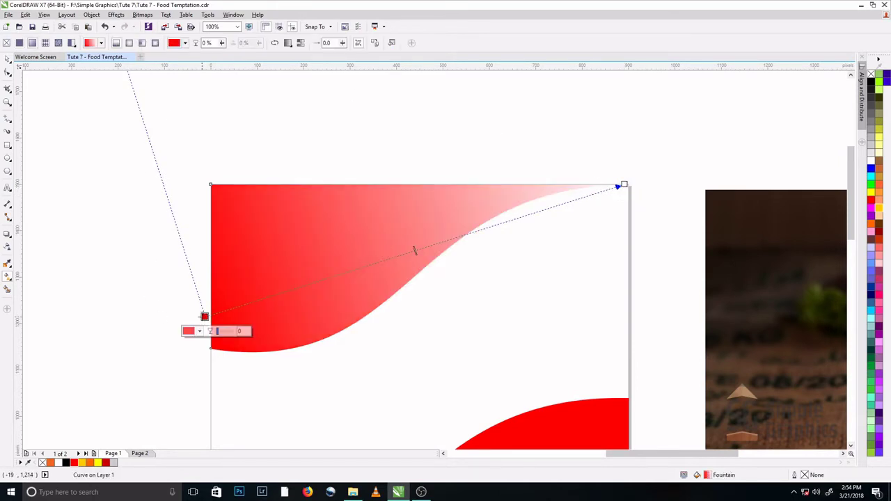
{"action": "left_click", "coordinate": [98, 462]}
{"action": "left_click", "coordinate": [623, 184]}
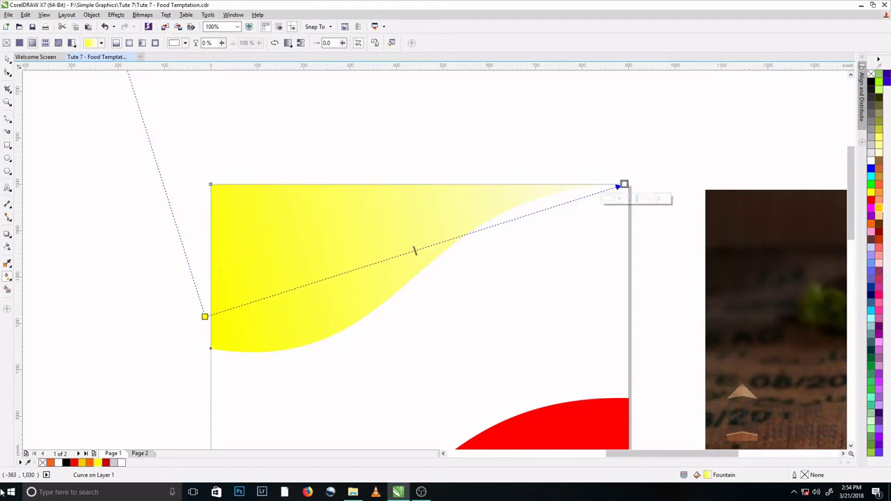
{"action": "left_click", "coordinate": [51, 463]}
{"action": "left_click_drag", "start_coordinate": [624, 184], "coordinate": [650, 175]}
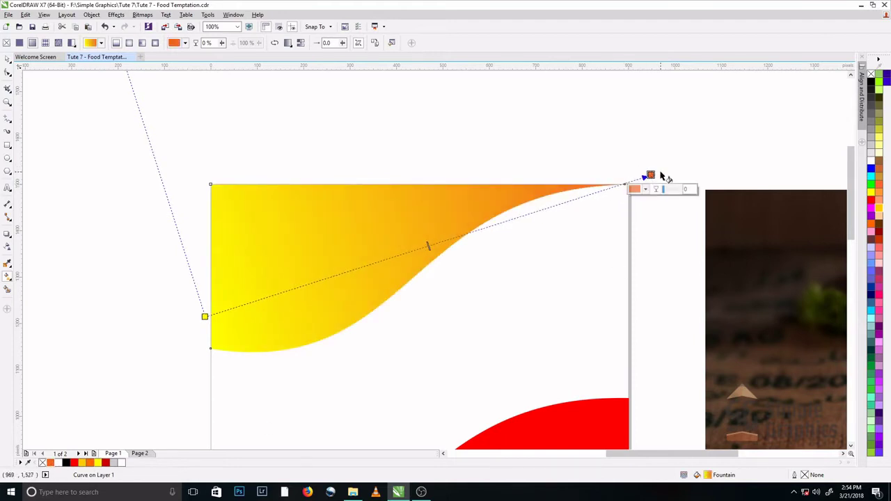
Step: Send the yellow-to-orange wave behind the red wave and logo, and lower its lower-left node by about 20 px
{"action": "key", "text": "space"}
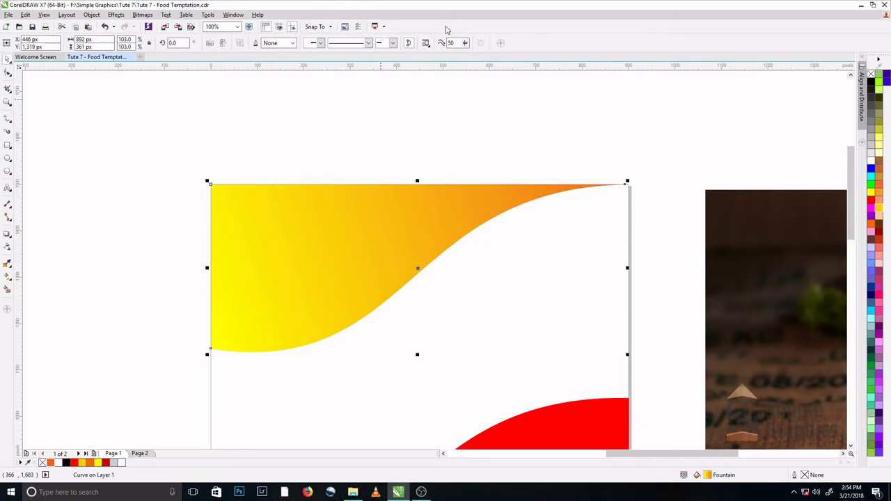
{"action": "key", "text": "shift+Page_Down"}
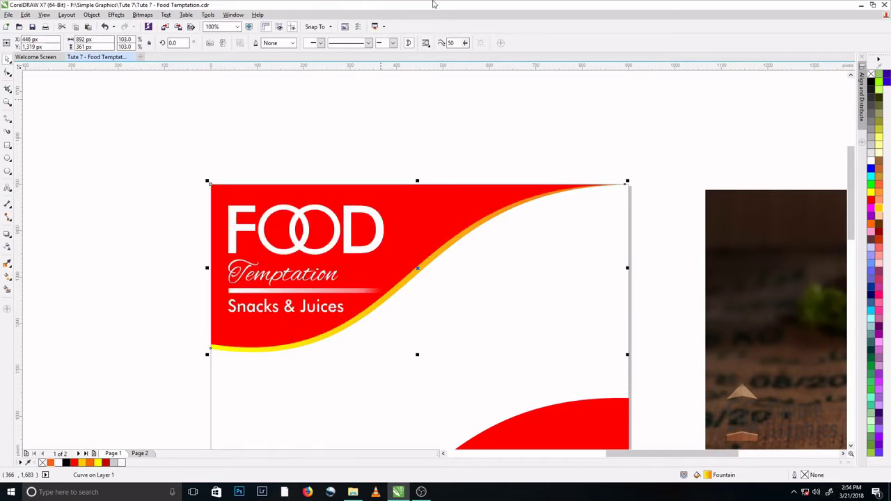
{"action": "left_click", "coordinate": [394, 311]}
{"action": "left_click", "coordinate": [261, 350]}
{"action": "key", "text": "F10"}
{"action": "left_click_drag", "start_coordinate": [178, 334], "coordinate": [254, 396]}
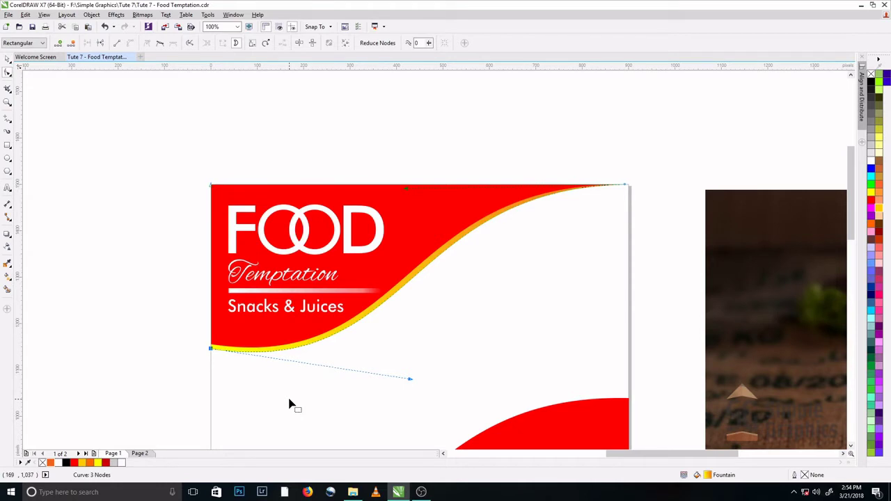
{"action": "key", "text": "Down"}
{"action": "key", "text": "Down"}
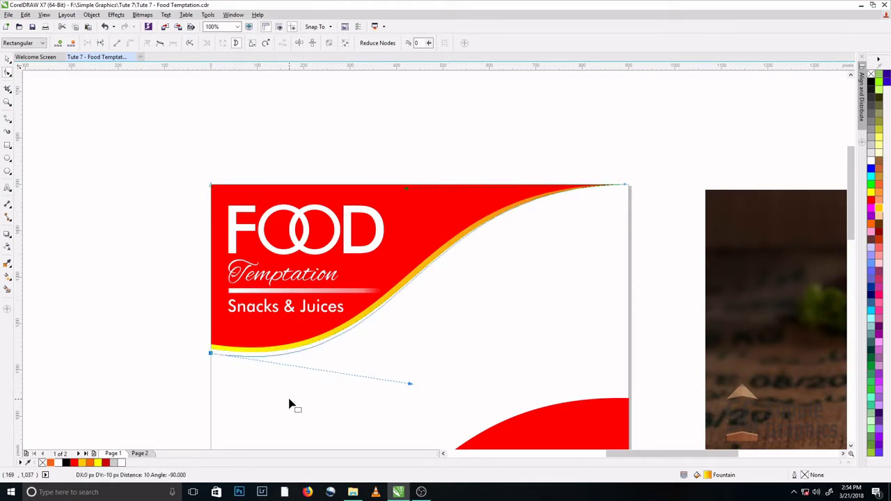
{"action": "key", "text": "Down"}
{"action": "key", "text": "Down"}
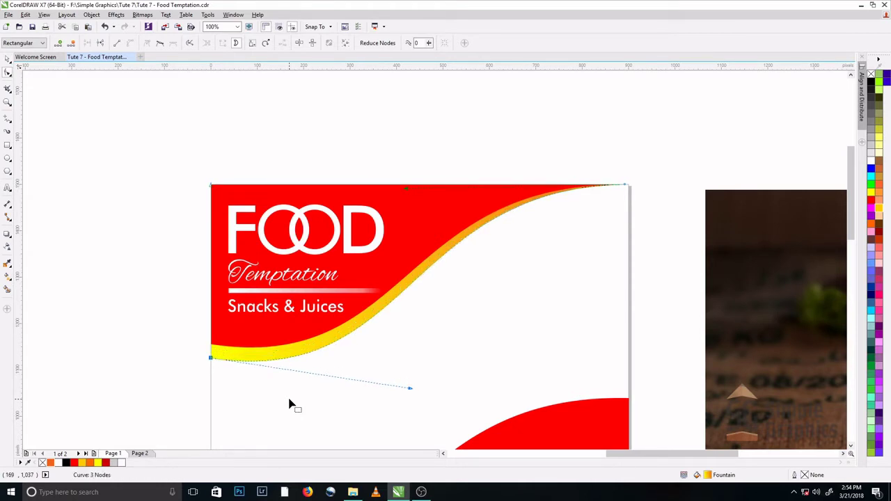
{"action": "key", "text": "space"}
{"action": "left_click", "coordinate": [504, 128]}
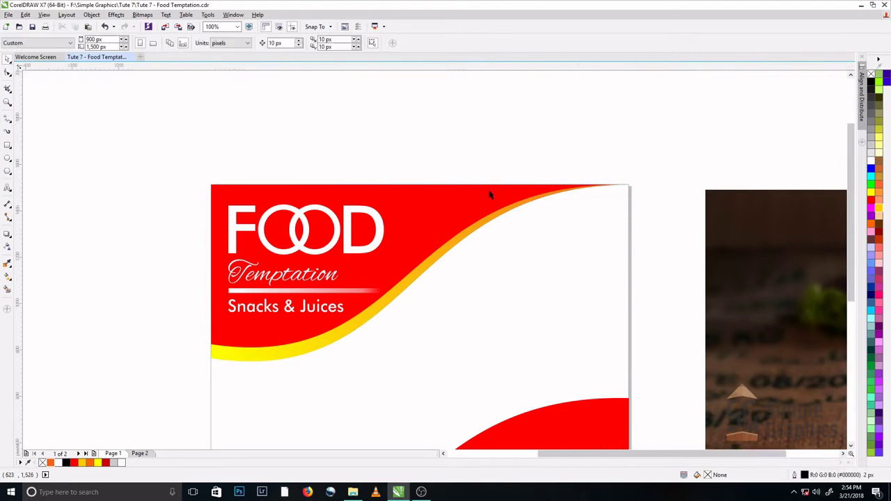
Step: Stack a copy of the upper red wave scaled to 98% (849 × 344 px) over the original and fill the original dark red #CC0202
{"action": "scroll", "coordinate": [490, 193], "scroll_direction": "down", "scroll_amount": 2}
{"action": "scroll", "coordinate": [459, 219], "scroll_direction": "up", "scroll_amount": 2}
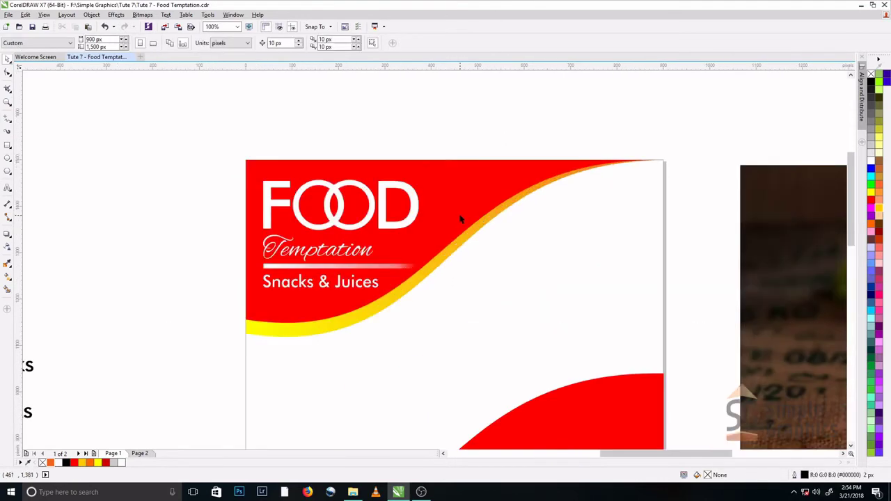
{"action": "left_click", "coordinate": [437, 245]}
{"action": "scroll", "coordinate": [501, 223], "scroll_direction": "up", "scroll_amount": 2}
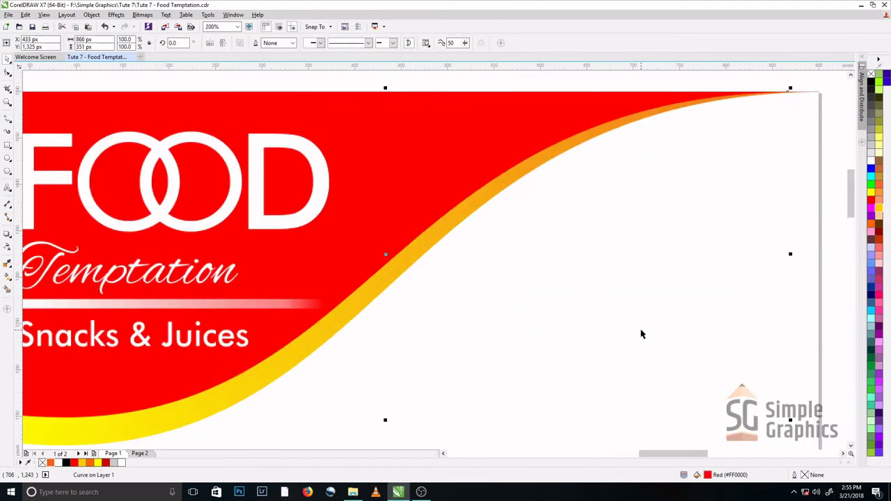
{"action": "scroll", "coordinate": [642, 334], "scroll_direction": "down", "scroll_amount": 2}
{"action": "left_click_drag", "start_coordinate": [716, 375], "coordinate": [717, 374]}
{"action": "left_click", "coordinate": [592, 176]}
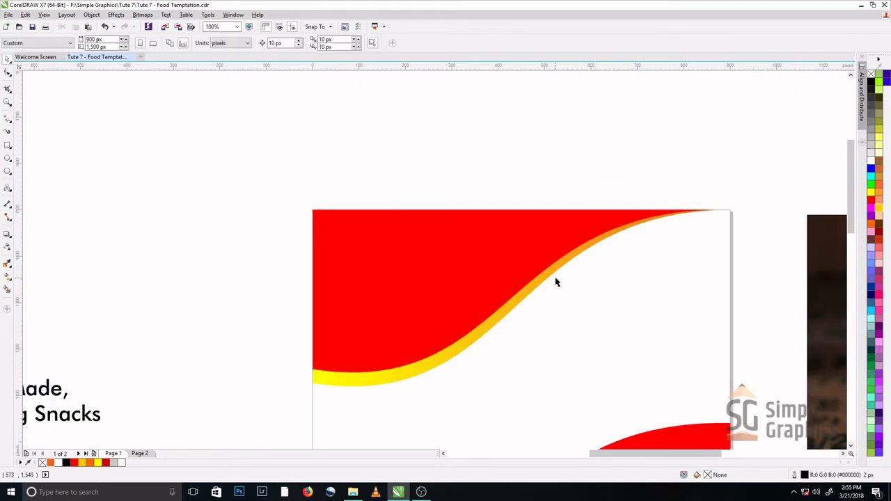
{"action": "scroll", "coordinate": [512, 301], "scroll_direction": "up", "scroll_amount": 1}
{"action": "left_click", "coordinate": [508, 297]}
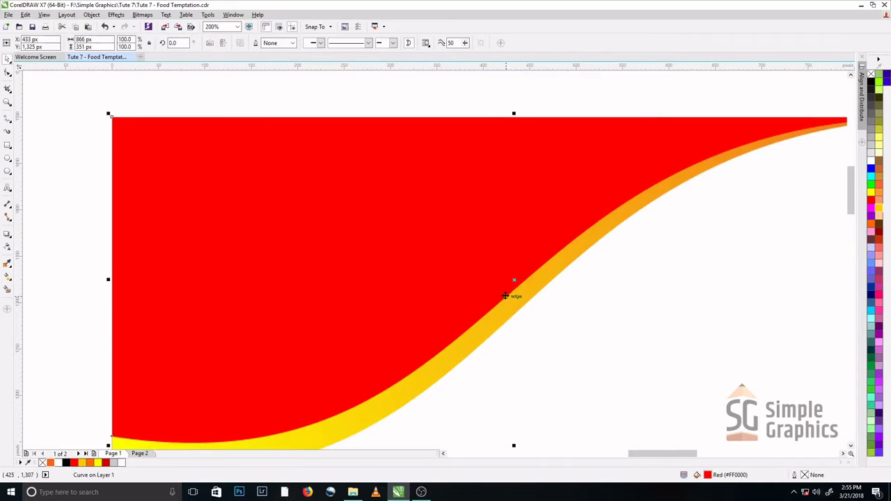
{"action": "left_click", "coordinate": [106, 462]}
{"action": "key", "text": "Escape"}
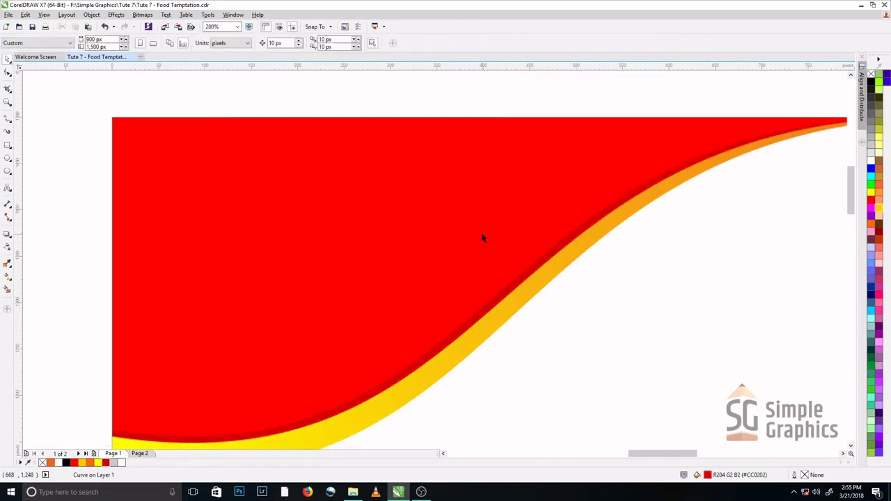
Step: Move the smaller red wave backward in the stacking order until it sits behind the Food Temptation logo and tagline
{"action": "left_click", "coordinate": [418, 194]}
{"action": "scroll", "coordinate": [417, 196], "scroll_direction": "down", "scroll_amount": 2}
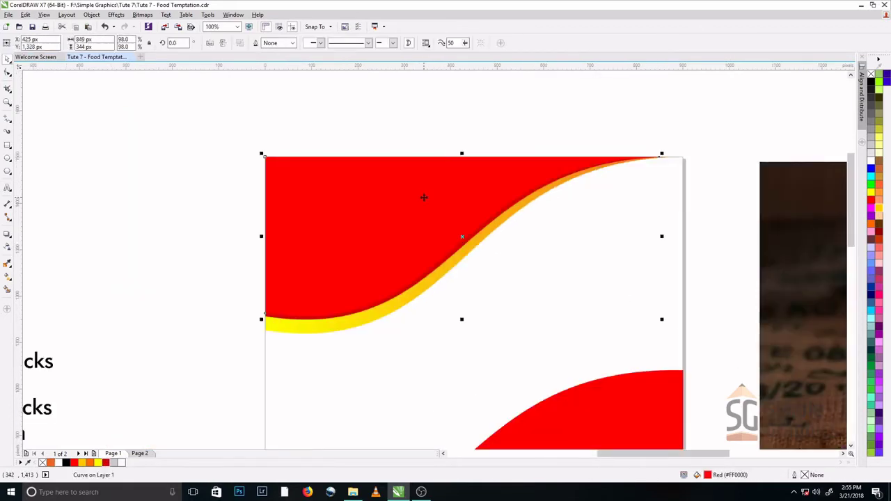
{"action": "key", "text": "ctrl+Page_Down"}
{"action": "key", "text": "ctrl+Page_Down"}
{"action": "key", "text": "ctrl+Page_Down"}
{"action": "key", "text": "ctrl+Page_Down"}
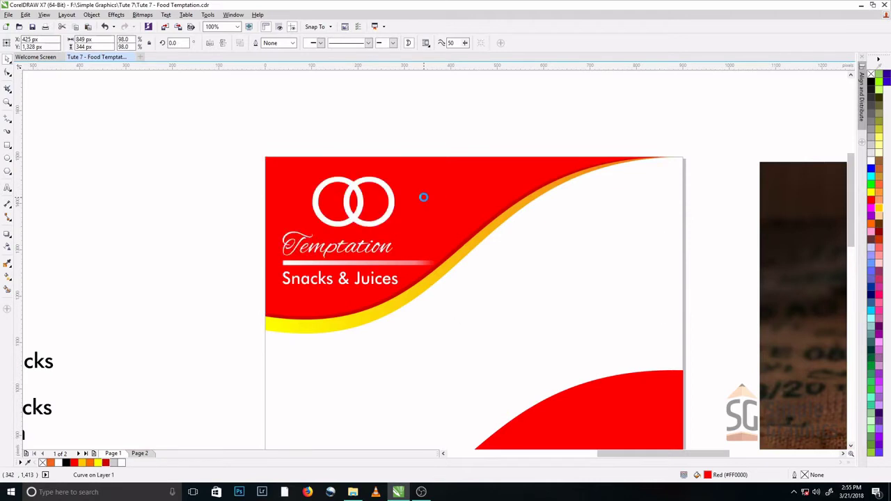
{"action": "left_click", "coordinate": [615, 277]}
Step: Frame the page with a rectangle and raise its bottom edge to reduce its height to about 925 px
{"action": "scroll", "coordinate": [446, 234], "scroll_direction": "down", "scroll_amount": 2}
{"action": "left_click_drag", "start_coordinate": [150, 97], "coordinate": [201, 112]}
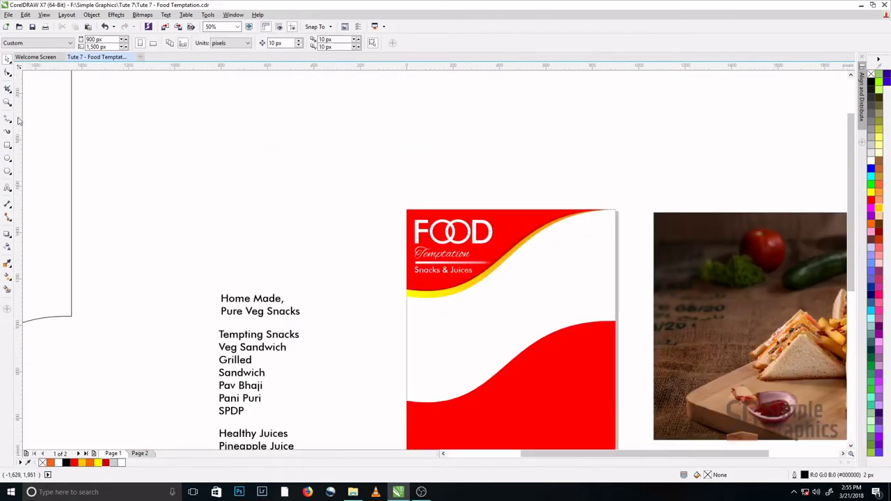
{"action": "left_click", "coordinate": [510, 384]}
{"action": "scroll", "coordinate": [373, 170], "scroll_direction": "down", "scroll_amount": 1}
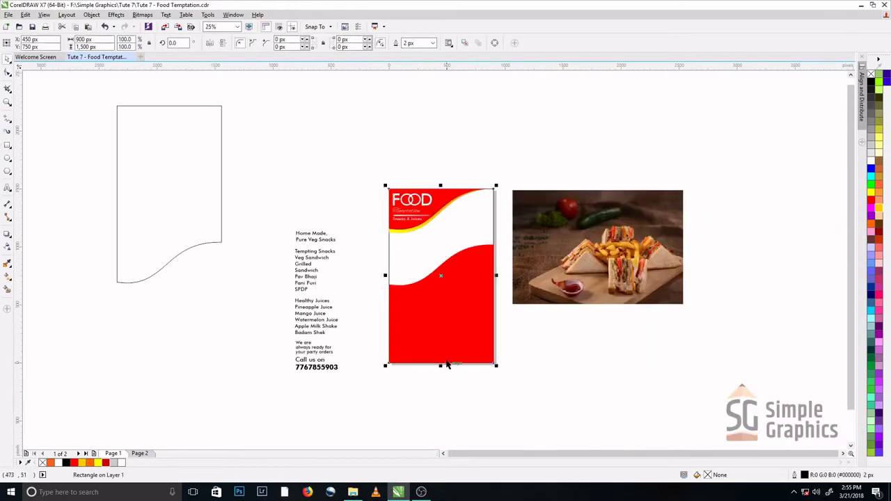
{"action": "left_click_drag", "start_coordinate": [440, 366], "coordinate": [439, 299]}
{"action": "scroll", "coordinate": [526, 233], "scroll_direction": "up", "scroll_amount": 1}
Step: PowerClip the sandwich photo inside the 900 × 925 px rectangle and remove the rectangle's outline
{"action": "left_click", "coordinate": [551, 212]}
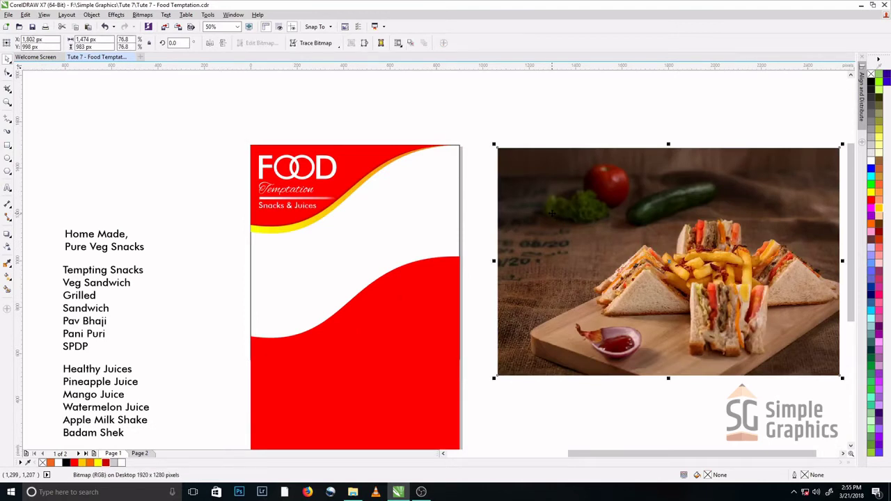
{"action": "right_click", "coordinate": [551, 212]}
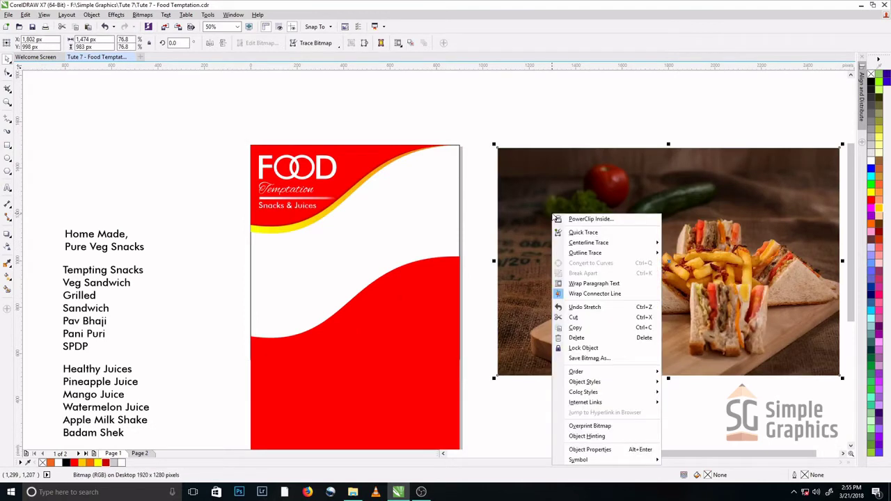
{"action": "left_click", "coordinate": [590, 220]}
{"action": "left_click", "coordinate": [382, 221]}
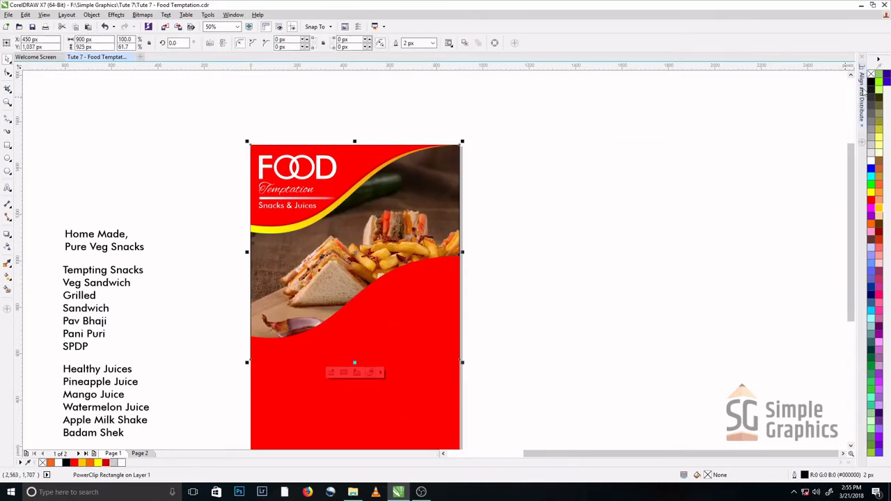
{"action": "left_click", "coordinate": [569, 175]}
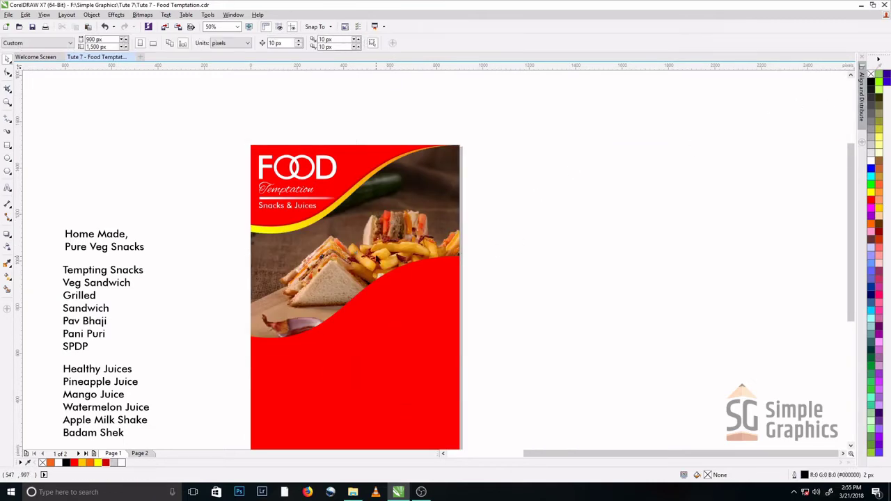
Step: Move the clipped sandwich photo up to Y 1,078 px and scale it down to about 1,374 × 916 px around its center
{"action": "left_click", "coordinate": [381, 237]}
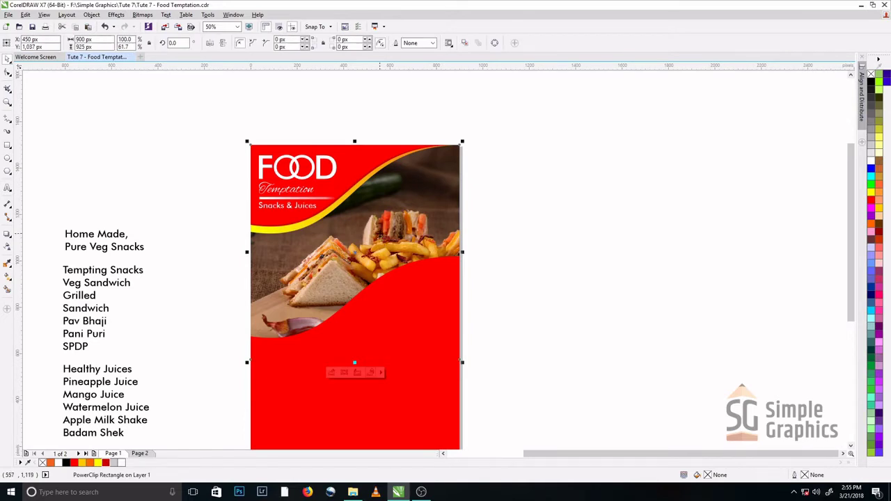
{"action": "left_click", "coordinate": [526, 233]}
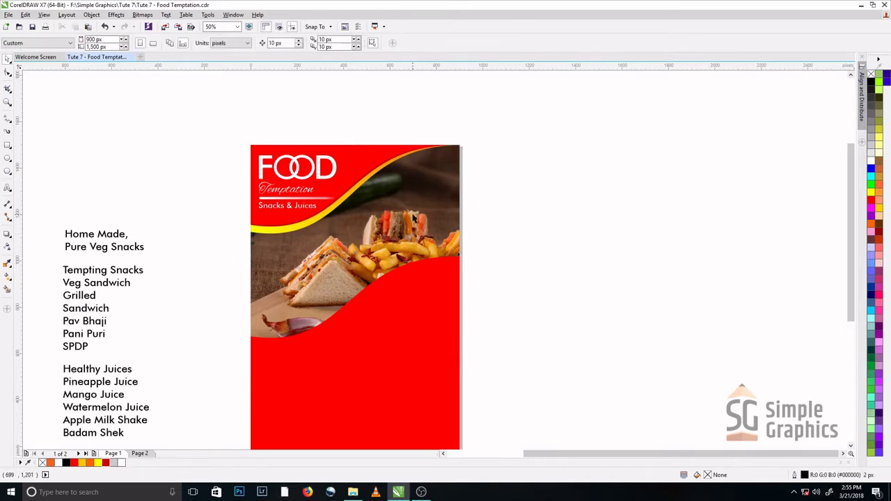
{"action": "left_click", "coordinate": [412, 215]}
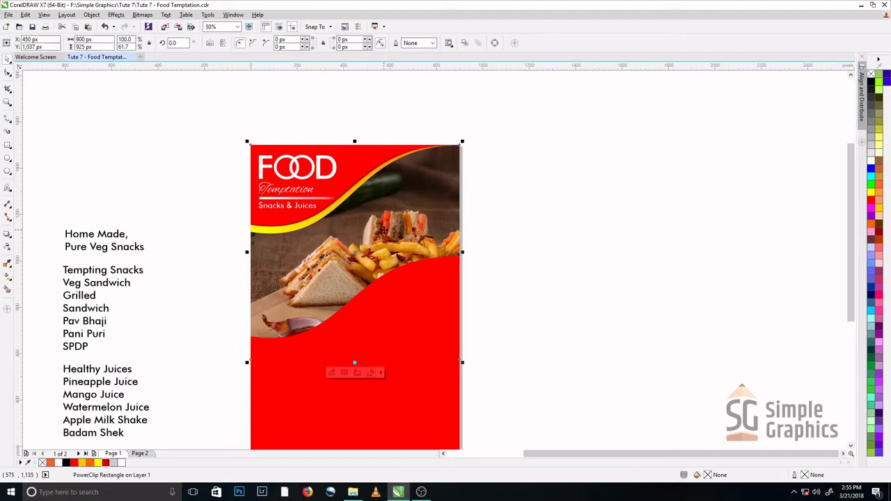
{"action": "left_click", "coordinate": [383, 230], "text": "ctrl"}
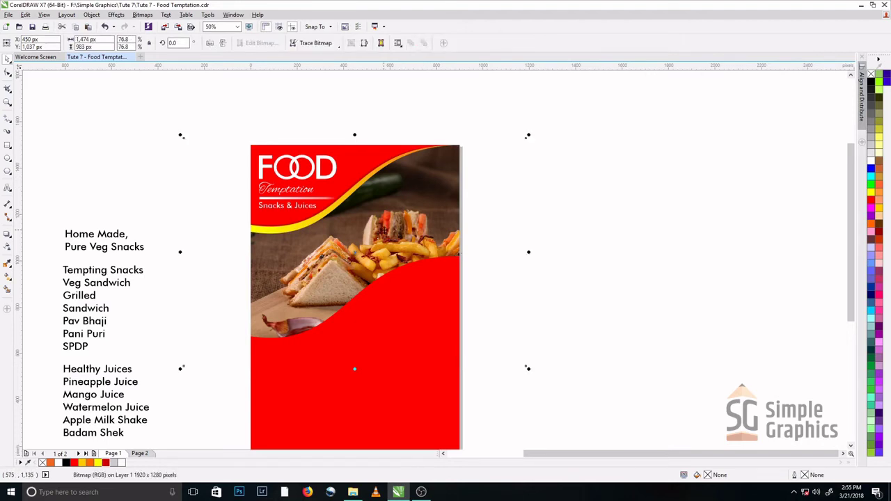
{"action": "key", "text": "Up"}
{"action": "key", "text": "Up"}
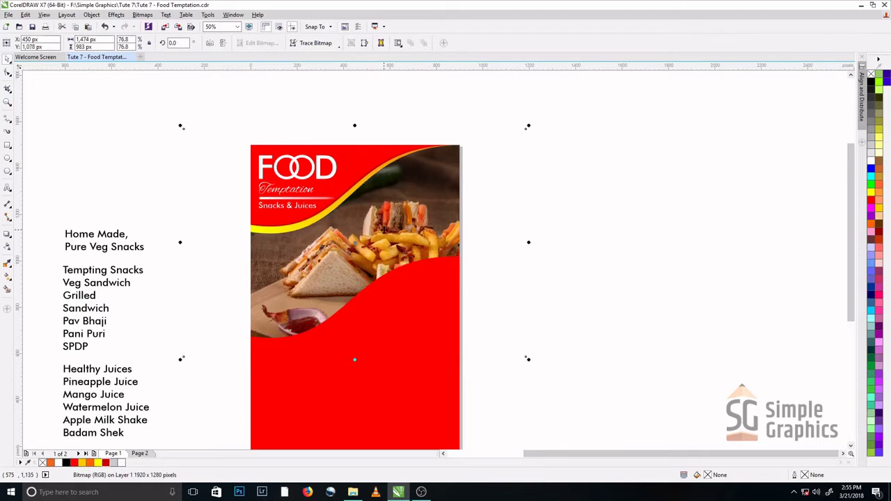
{"action": "key", "text": "Up"}
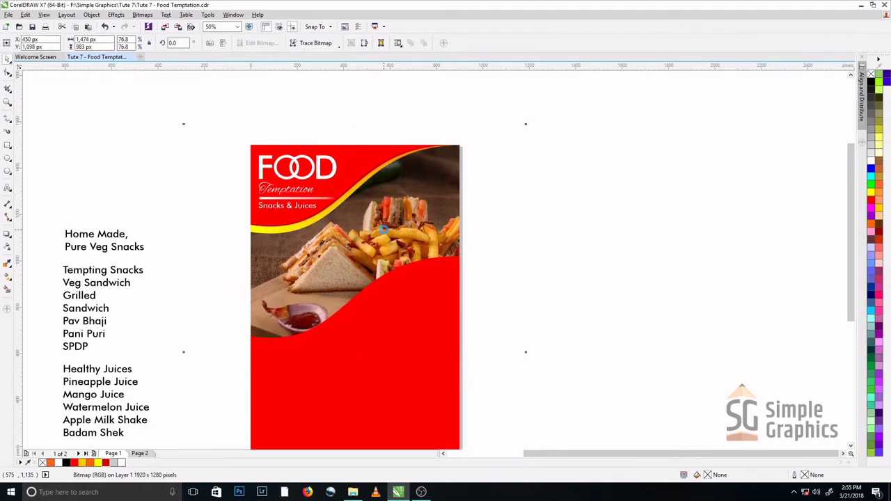
{"action": "key", "text": "Down"}
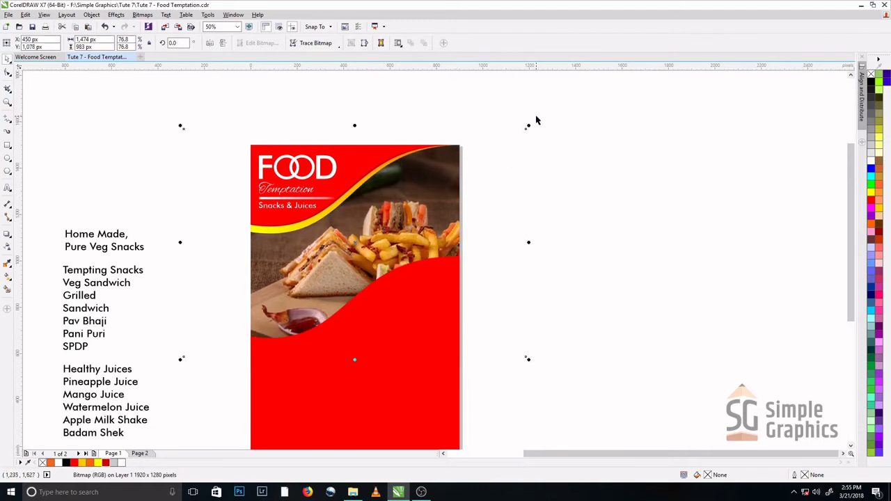
{"action": "left_click_drag", "start_coordinate": [528, 126], "coordinate": [517, 130]}
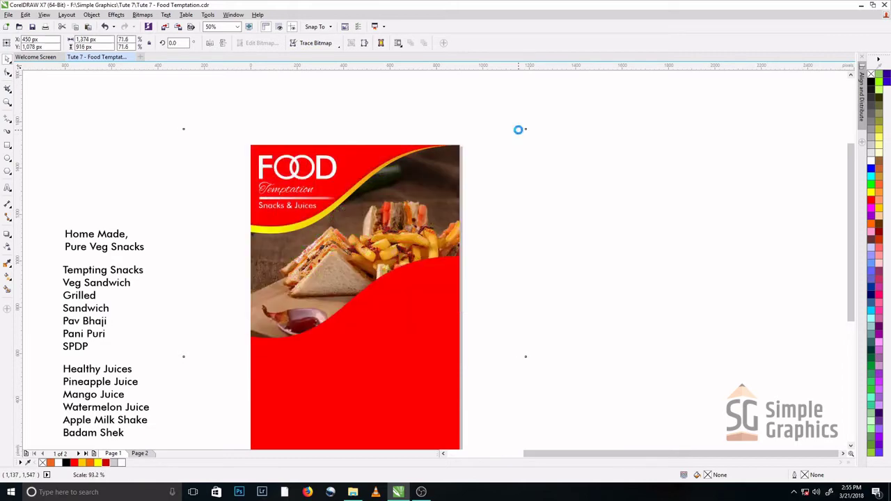
{"action": "left_click", "coordinate": [596, 206]}
Step: Lower the upper edge nodes of the lower red wave by about 40 px, making the shape 980 px high
{"action": "left_click", "coordinate": [365, 319]}
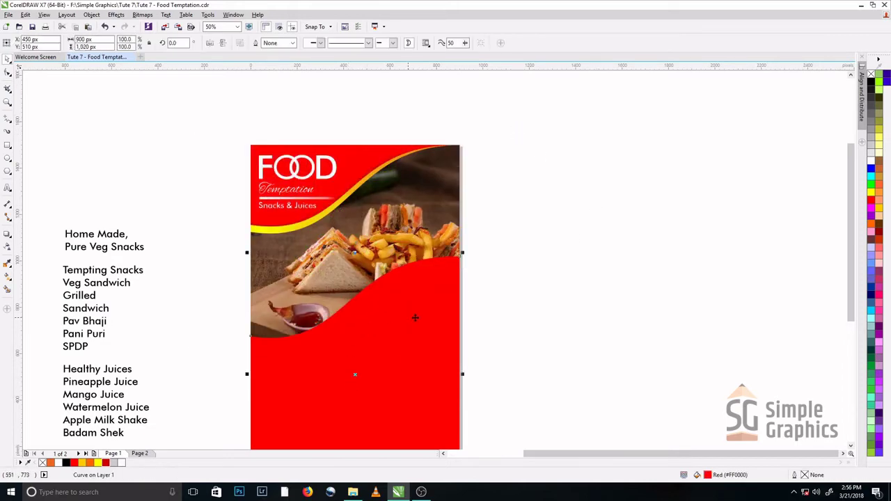
{"action": "key", "text": "F10"}
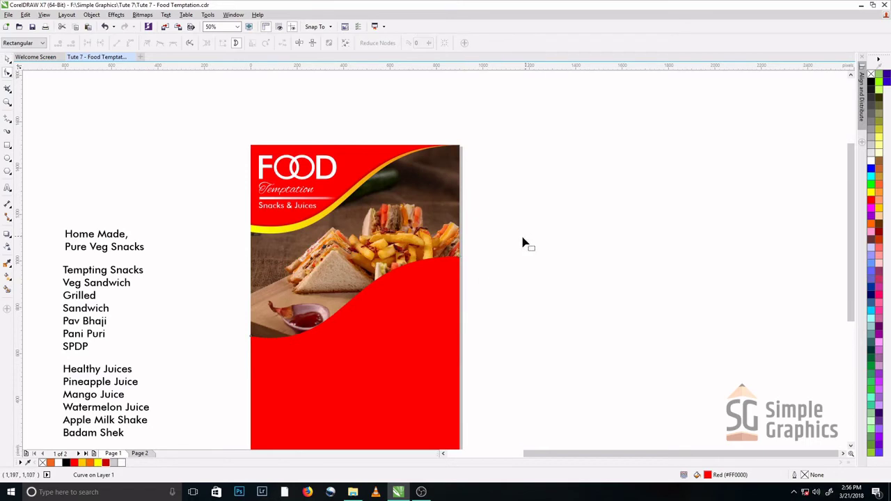
{"action": "left_click_drag", "start_coordinate": [492, 234], "coordinate": [161, 401]}
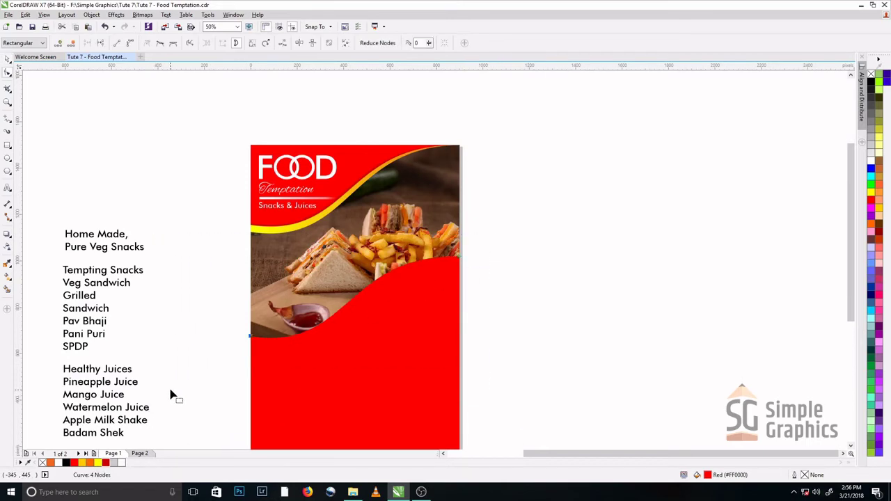
{"action": "key", "text": "Down"}
{"action": "key", "text": "Down"}
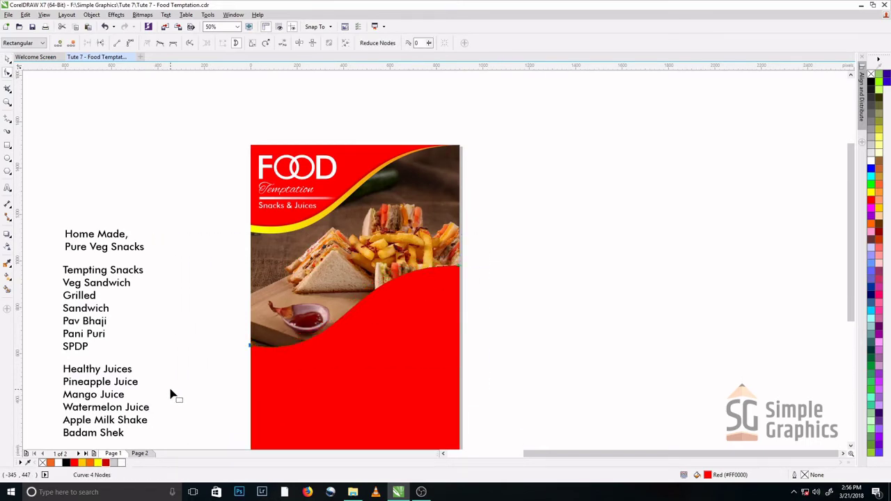
{"action": "key", "text": "space"}
{"action": "left_click", "coordinate": [684, 248]}
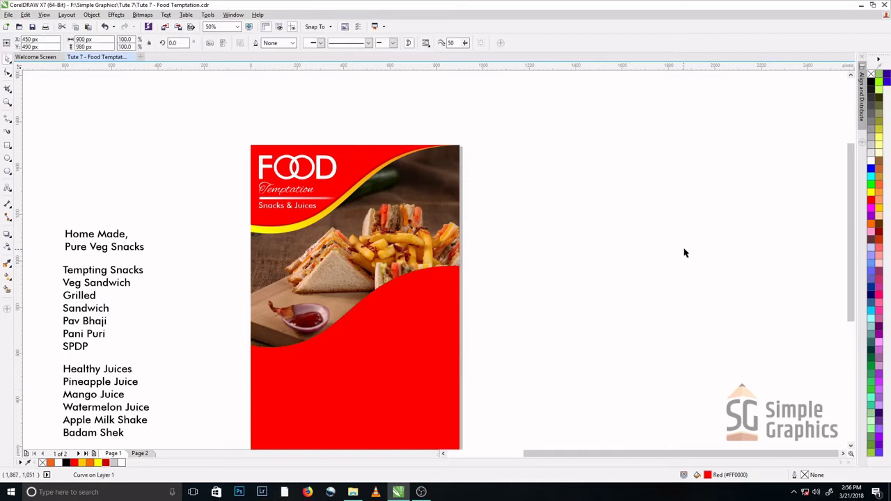
Step: Lower the upper edge nodes of the front red wave by about 40 px to uncover a band of the wave behind
{"action": "scroll", "coordinate": [606, 252], "scroll_direction": "down", "scroll_amount": 1}
{"action": "scroll", "coordinate": [485, 269], "scroll_direction": "up", "scroll_amount": 1}
{"action": "left_click", "coordinate": [515, 290]}
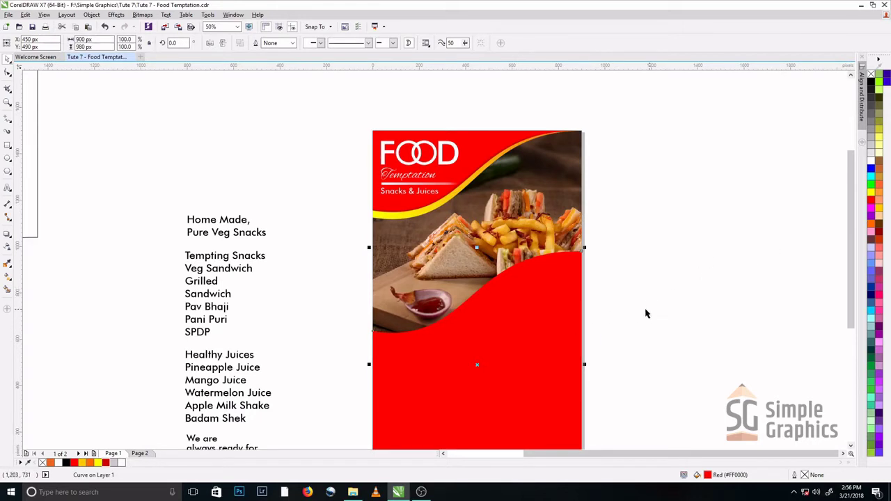
{"action": "key", "text": "F10"}
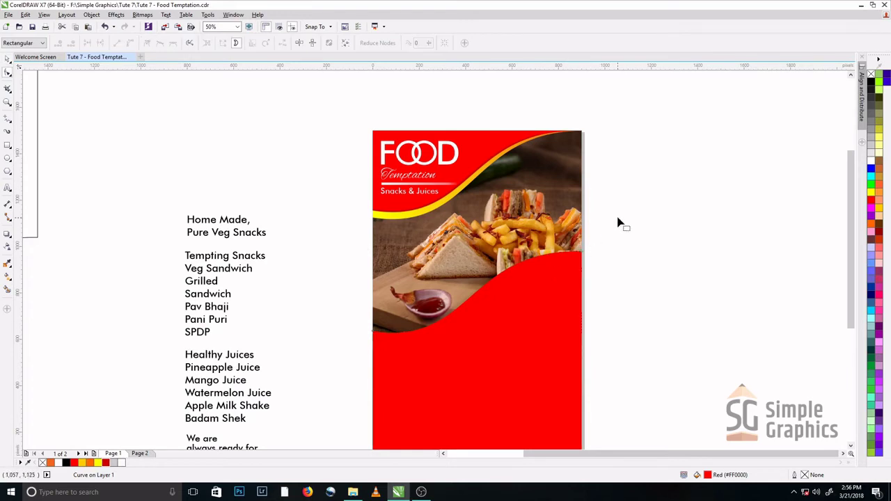
{"action": "left_click_drag", "start_coordinate": [616, 220], "coordinate": [295, 376]}
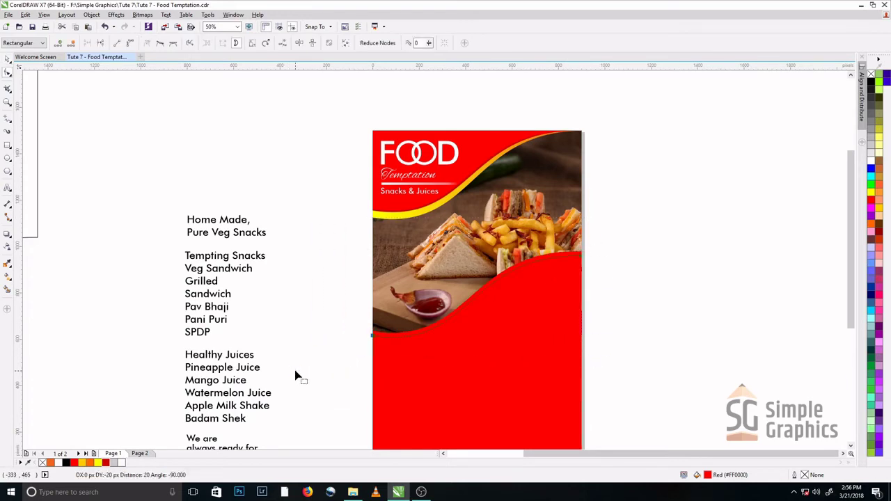
{"action": "left_click", "coordinate": [720, 144]}
{"action": "key", "text": "space"}
{"action": "left_click", "coordinate": [720, 143]}
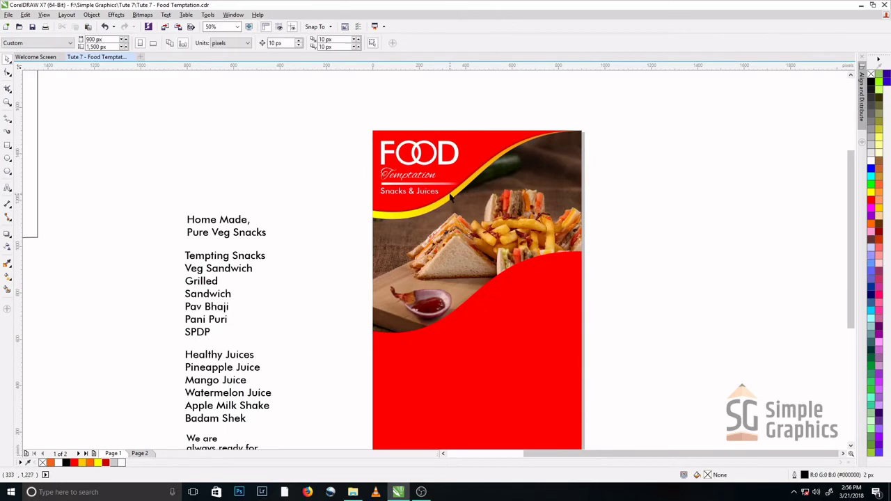
Step: Copy all properties of the yellow-orange gradient band under the logo to the rear lower wave
{"action": "left_click", "coordinate": [450, 198]}
{"action": "left_click", "coordinate": [409, 214]}
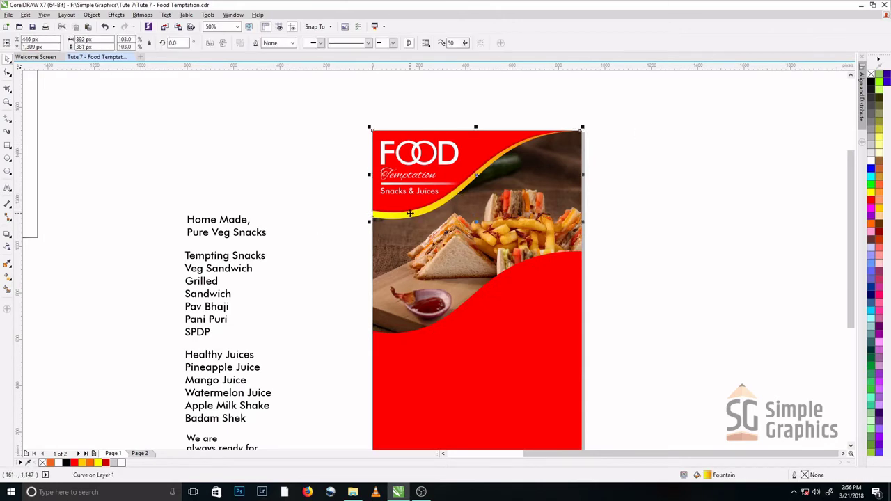
{"action": "left_click_drag", "start_coordinate": [410, 213], "coordinate": [518, 269]}
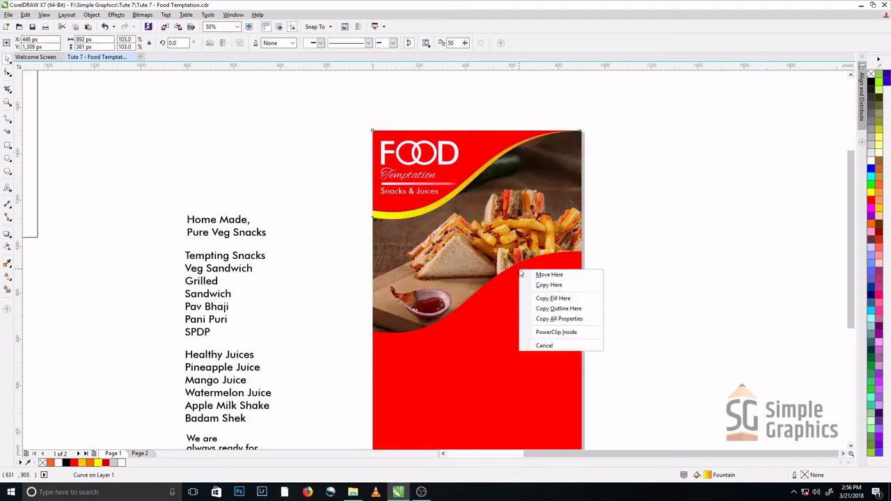
{"action": "left_click", "coordinate": [561, 318]}
{"action": "left_click", "coordinate": [722, 273]}
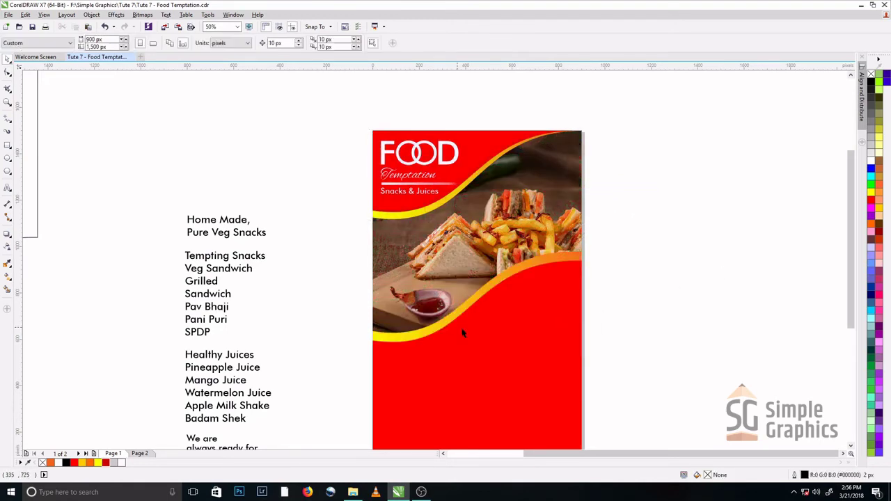
Step: Raise the left upper node of the red wave in front so the lower gradient band tapers toward the page's left edge
{"action": "left_click", "coordinate": [527, 316]}
{"action": "key", "text": "F10"}
{"action": "left_click_drag", "start_coordinate": [332, 325], "coordinate": [391, 361]}
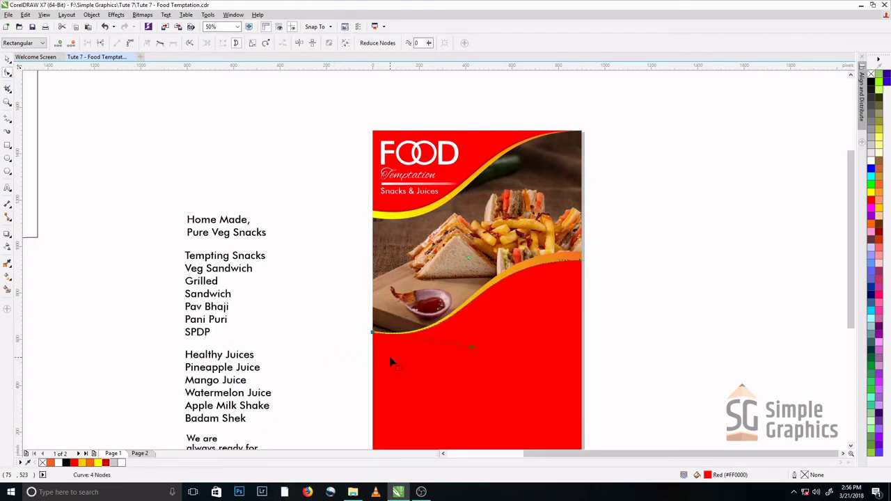
{"action": "key", "text": "space"}
{"action": "left_click", "coordinate": [628, 269]}
Step: Reposition the fountain fill handles on the lower gradient wave so the color runs from yellow at the left to orange at the right
{"action": "scroll", "coordinate": [431, 328], "scroll_direction": "down", "scroll_amount": 1}
{"action": "scroll", "coordinate": [479, 282], "scroll_direction": "up", "scroll_amount": 1}
{"action": "left_click", "coordinate": [511, 302]}
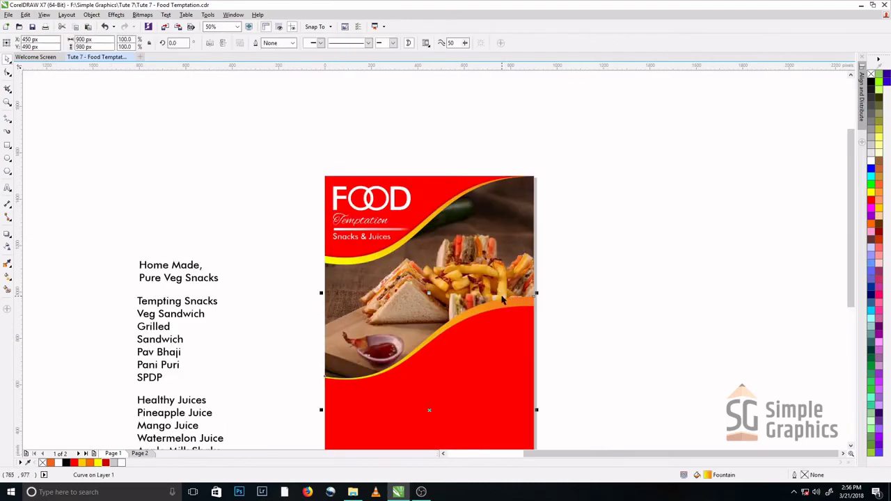
{"action": "key", "text": "g"}
{"action": "left_click_drag", "start_coordinate": [551, 277], "coordinate": [575, 258]}
{"action": "scroll", "coordinate": [521, 246], "scroll_direction": "down", "scroll_amount": 1}
{"action": "left_click_drag", "start_coordinate": [420, 362], "coordinate": [422, 327]}
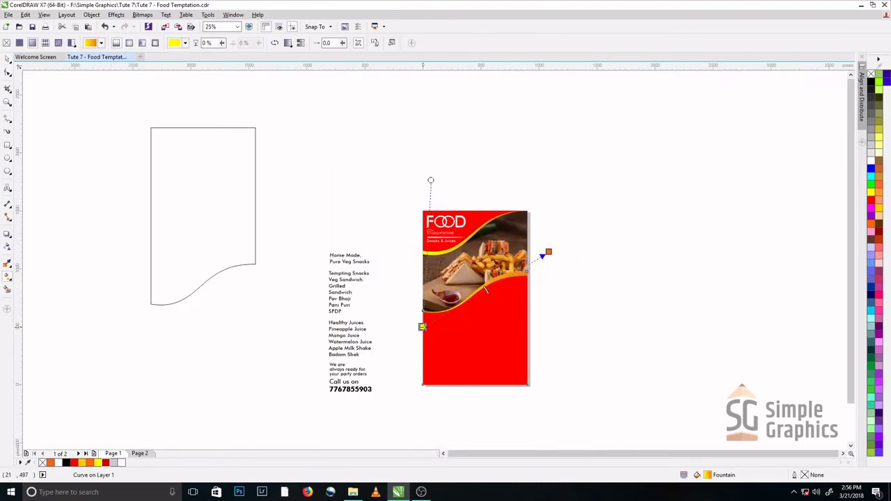
{"action": "scroll", "coordinate": [445, 223], "scroll_direction": "up", "scroll_amount": 1}
{"action": "left_click_drag", "start_coordinate": [416, 138], "coordinate": [396, 140]}
{"action": "scroll", "coordinate": [406, 138], "scroll_direction": "down", "scroll_amount": 1}
{"action": "key", "text": "space"}
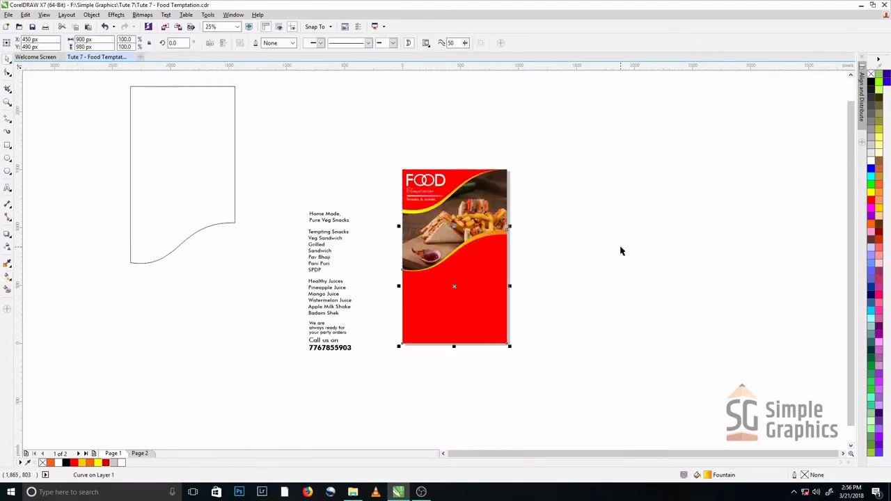
{"action": "left_click", "coordinate": [620, 250]}
Step: Lower the upper edge nodes of the front red wave and color the wave directly behind it dark red
{"action": "scroll", "coordinate": [403, 236], "scroll_direction": "up", "scroll_amount": 1}
{"action": "left_click", "coordinate": [466, 325]}
{"action": "key", "text": "F10"}
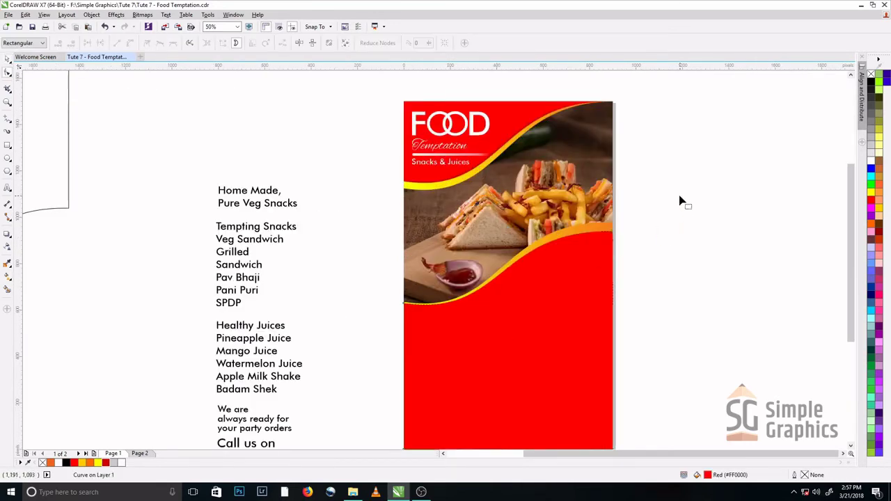
{"action": "left_click_drag", "start_coordinate": [678, 199], "coordinate": [364, 319]}
{"action": "key", "text": "space"}
{"action": "left_click", "coordinate": [677, 175]}
{"action": "scroll", "coordinate": [647, 209], "scroll_direction": "up", "scroll_amount": 1}
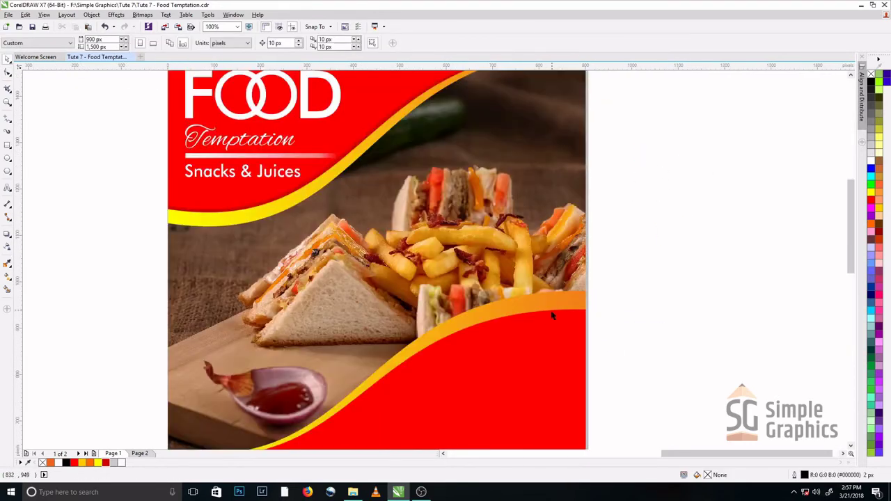
{"action": "left_click", "coordinate": [552, 314]}
{"action": "scroll", "coordinate": [589, 207], "scroll_direction": "down", "scroll_amount": 1}
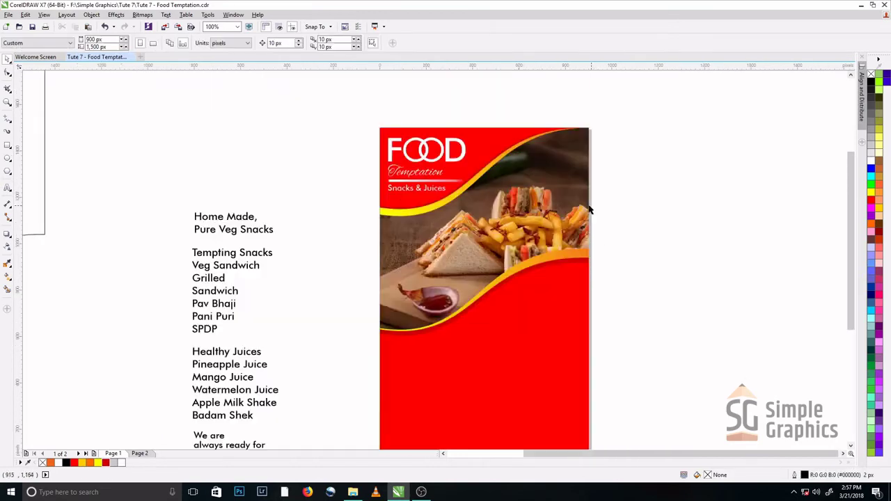
Step: Raise the front red wave's left upper node to taper the dark red band, with the front shape 910 px high
{"action": "left_click", "coordinate": [513, 342]}
{"action": "key", "text": "F10"}
{"action": "scroll", "coordinate": [549, 292], "scroll_direction": "up", "scroll_amount": 1}
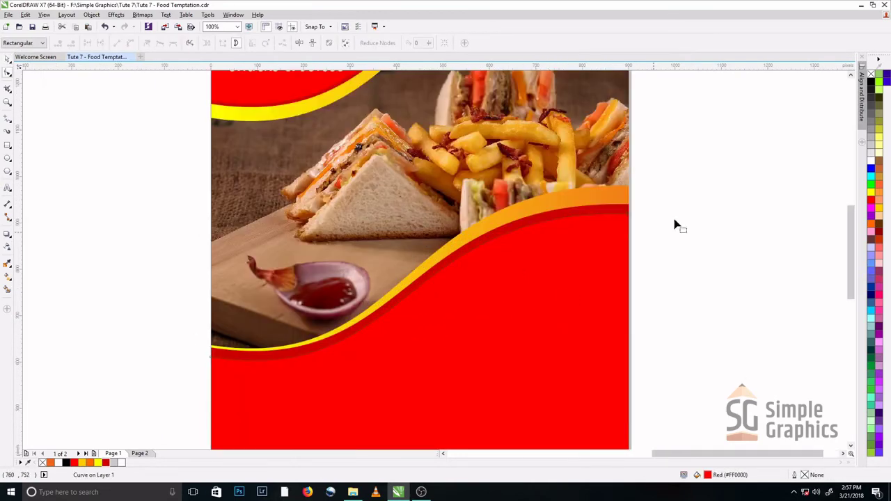
{"action": "left_click", "coordinate": [605, 261]}
{"action": "left_click_drag", "start_coordinate": [171, 285], "coordinate": [265, 380]}
{"action": "key", "text": "space"}
{"action": "scroll", "coordinate": [714, 165], "scroll_direction": "down", "scroll_amount": 1}
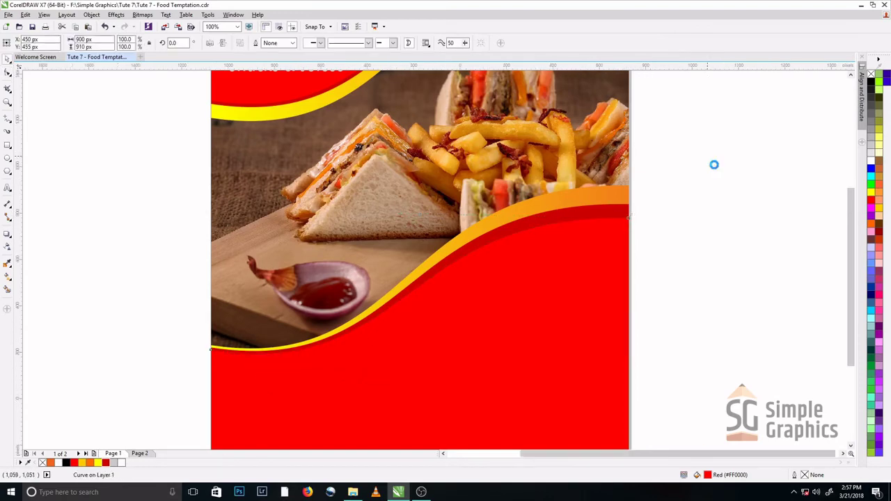
{"action": "left_click", "coordinate": [713, 164]}
Step: Move the "Home Made, Pure Veg Snacks" text onto the red area below the photo's right side and fill it white
{"action": "scroll", "coordinate": [410, 317], "scroll_direction": "down", "scroll_amount": 1}
{"action": "scroll", "coordinate": [425, 277], "scroll_direction": "up", "scroll_amount": 1}
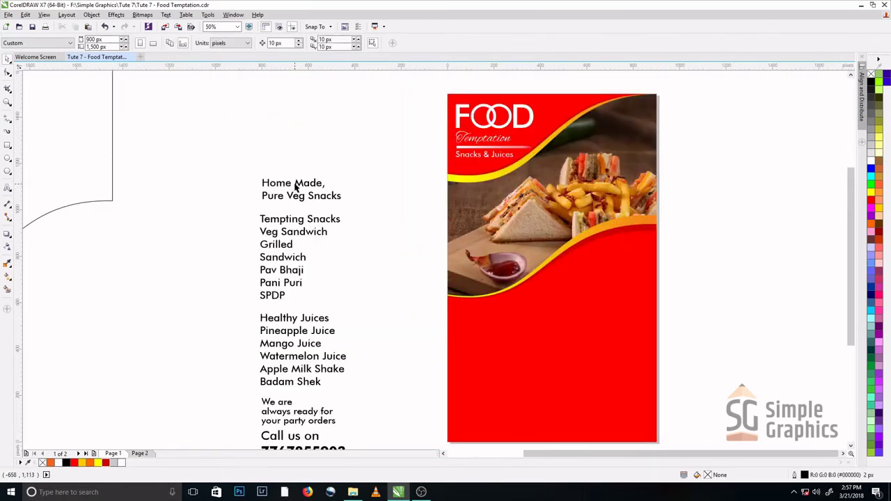
{"action": "left_click_drag", "start_coordinate": [295, 183], "coordinate": [603, 259]}
{"action": "left_click", "coordinate": [871, 160]}
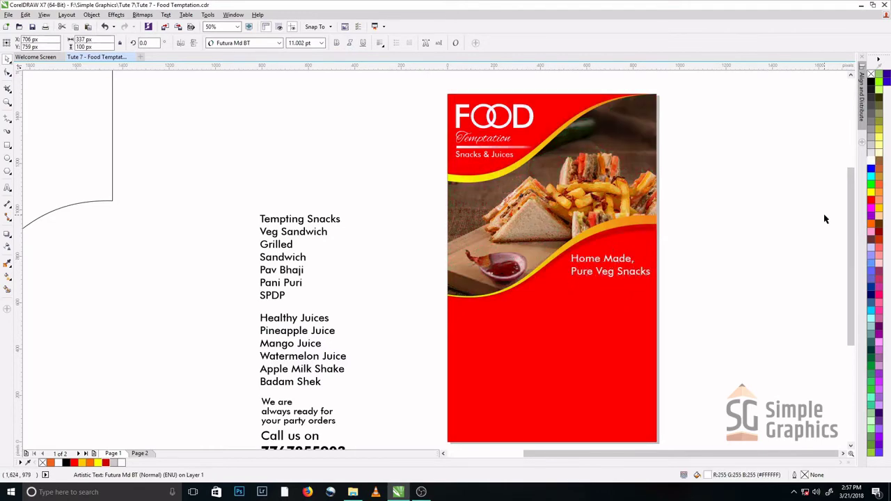
Step: Right-align the "Home Made, Pure Veg Snacks" text and move it slightly up toward the wave
{"action": "scroll", "coordinate": [645, 263], "scroll_direction": "up", "scroll_amount": 2}
{"action": "double_click", "coordinate": [607, 257]}
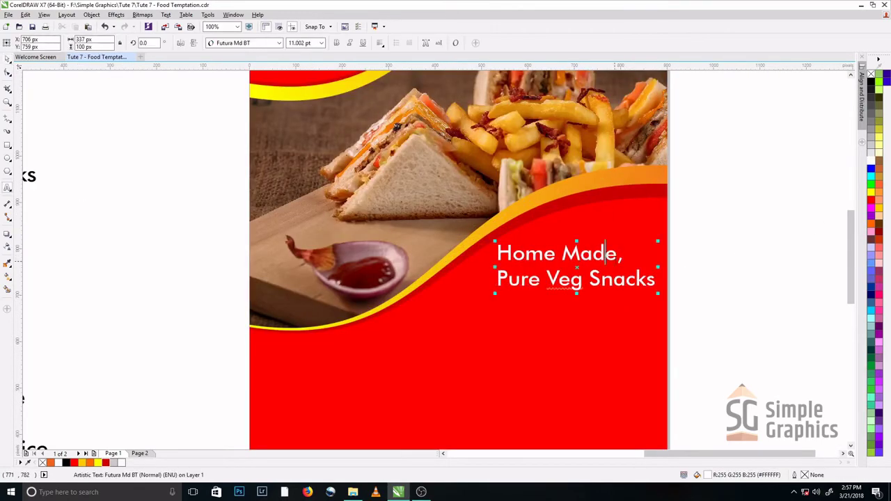
{"action": "key", "text": "ctrl+a"}
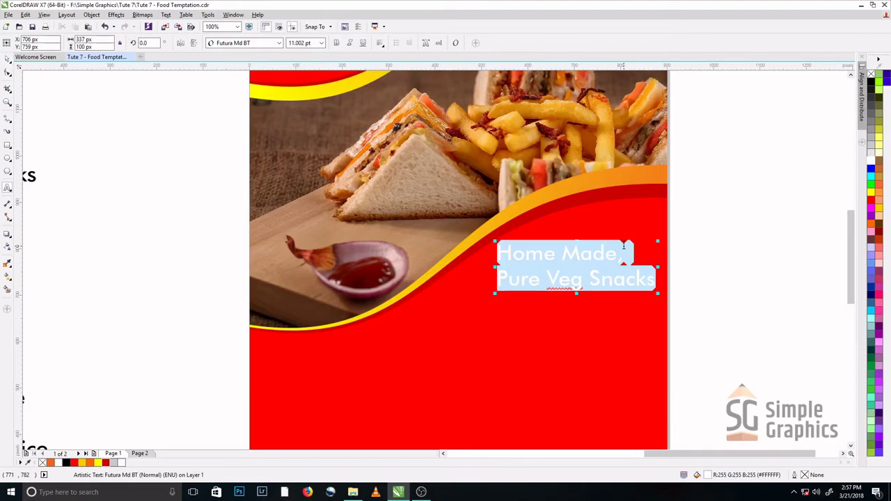
{"action": "key", "text": "ctrl+r"}
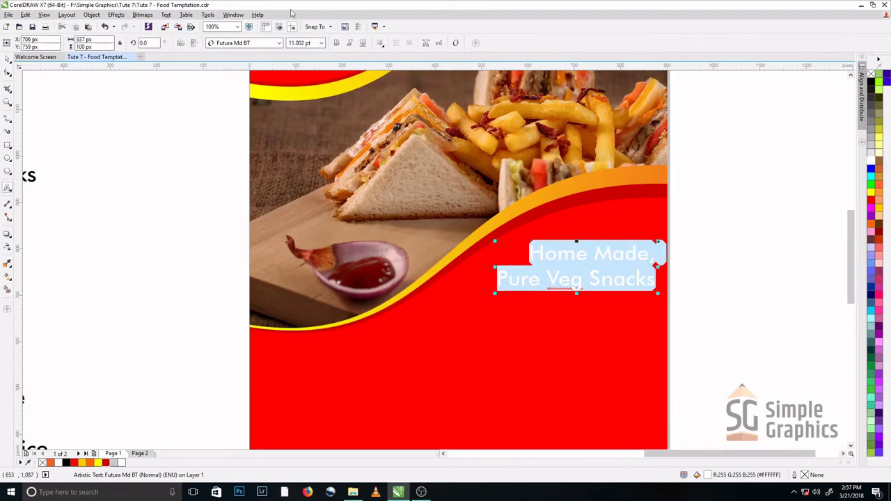
{"action": "left_click", "coordinate": [7, 59]}
{"action": "left_click", "coordinate": [787, 221]}
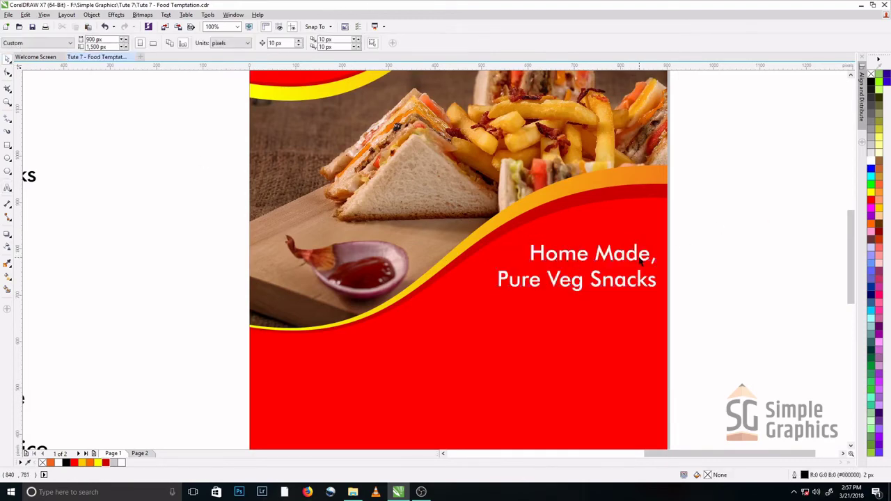
{"action": "left_click_drag", "start_coordinate": [640, 259], "coordinate": [637, 246]}
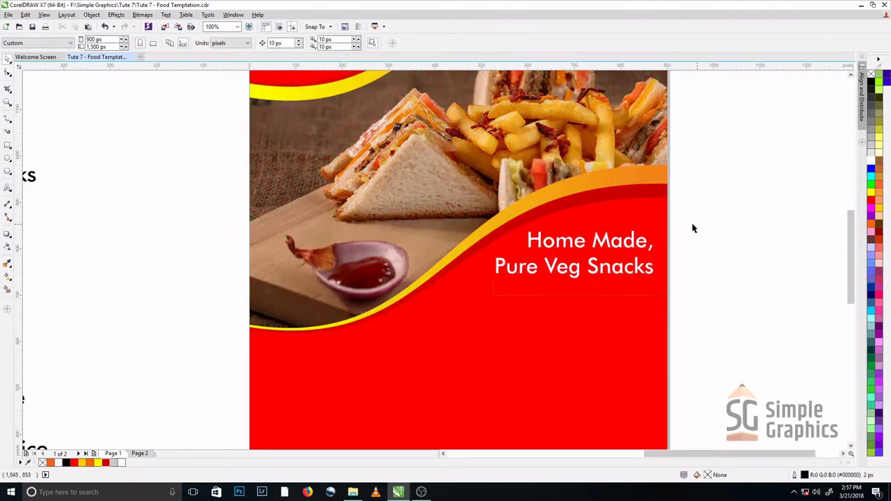
Step: Move the Tempting Snacks list onto the lower left of the red area at about X 238, Y 383 px and fill it white
{"action": "scroll", "coordinate": [693, 229], "scroll_direction": "down", "scroll_amount": 2}
{"action": "left_click", "coordinate": [301, 202]}
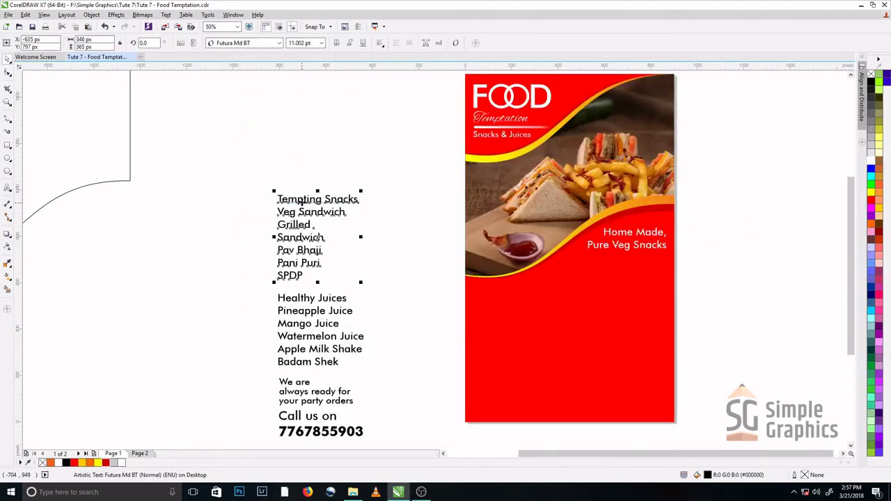
{"action": "left_click_drag", "start_coordinate": [300, 201], "coordinate": [503, 298]}
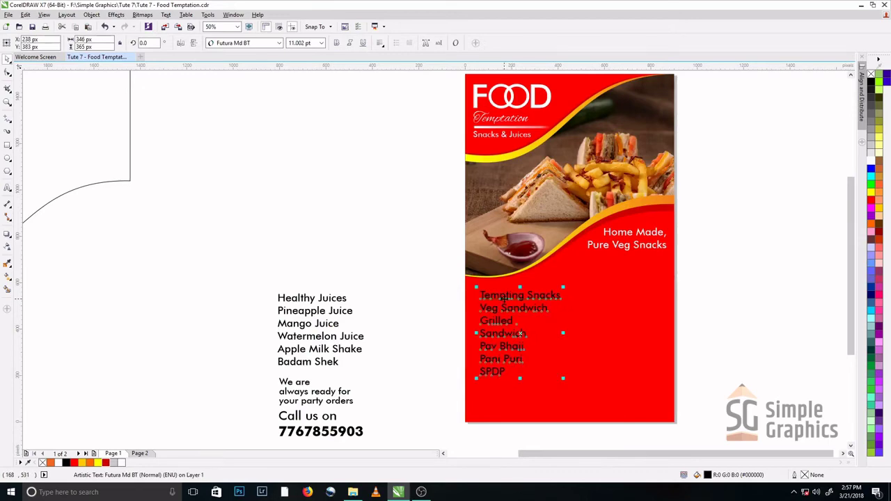
{"action": "left_click", "coordinate": [878, 169]}
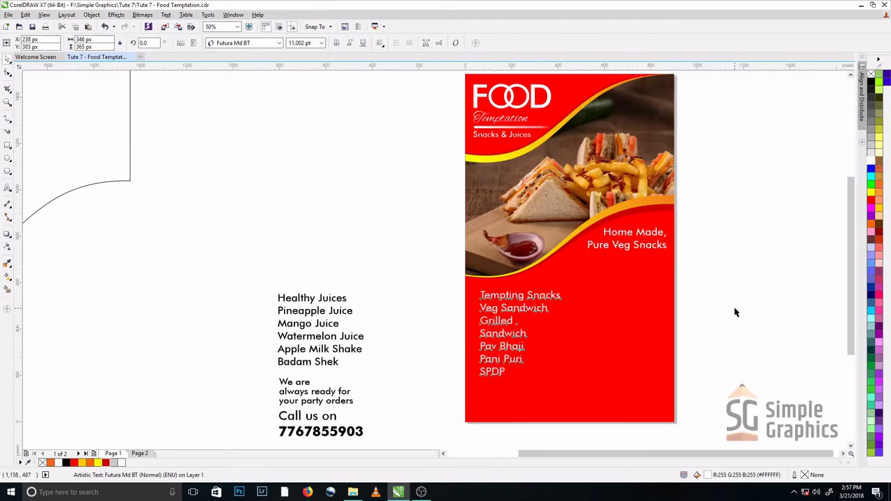
{"action": "key", "text": "Escape"}
Step: Make the "Tempting Snacks" heading line of the menu list bold
{"action": "scroll", "coordinate": [548, 301], "scroll_direction": "up", "scroll_amount": 2}
{"action": "double_click", "coordinate": [541, 298]}
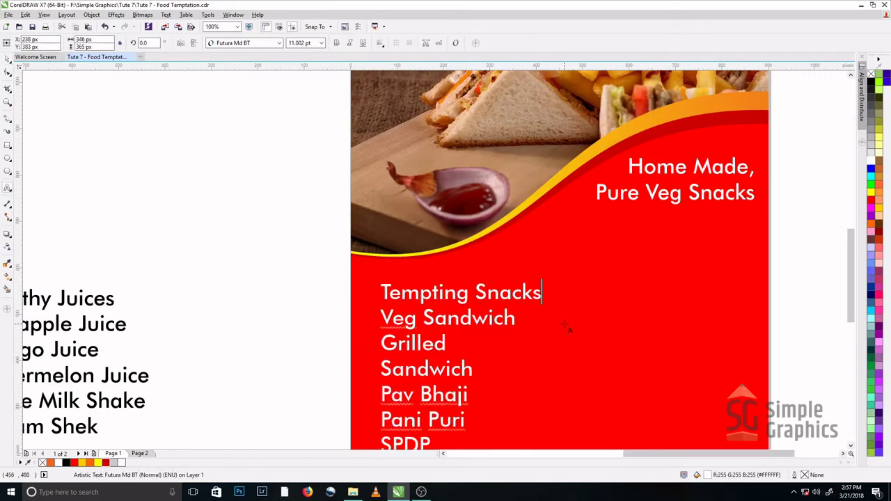
{"action": "key", "text": "shift+End"}
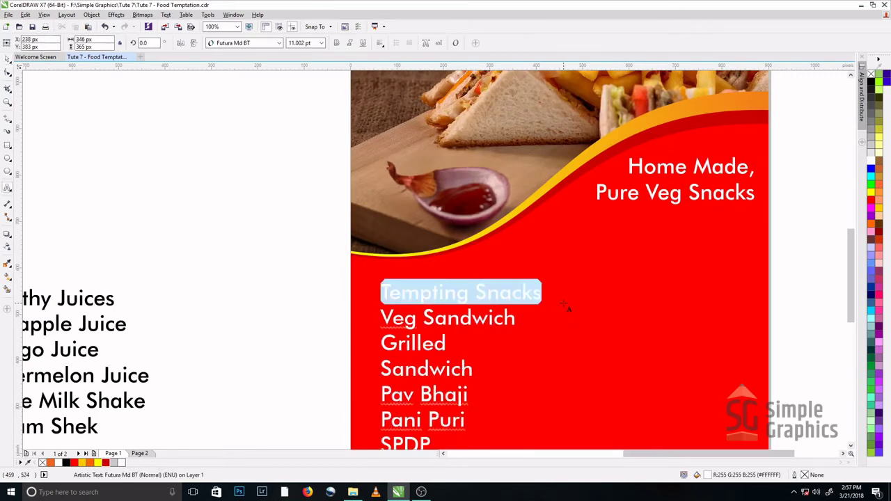
{"action": "key", "text": "ctrl+b"}
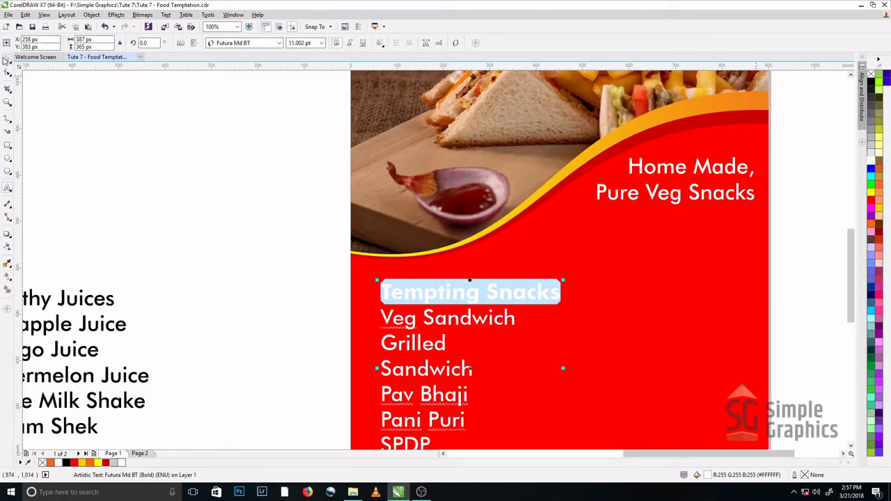
{"action": "left_click", "coordinate": [5, 59]}
{"action": "left_click", "coordinate": [154, 193]}
Step: Convert the Tempting Snacks list from artistic text to paragraph text
{"action": "scroll", "coordinate": [471, 257], "scroll_direction": "down", "scroll_amount": 1}
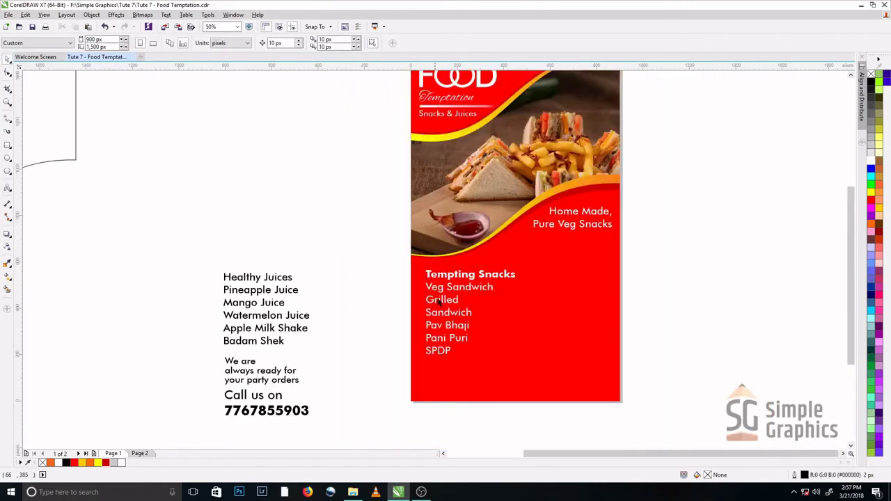
{"action": "scroll", "coordinate": [441, 301], "scroll_direction": "up", "scroll_amount": 1}
{"action": "left_click", "coordinate": [427, 412]}
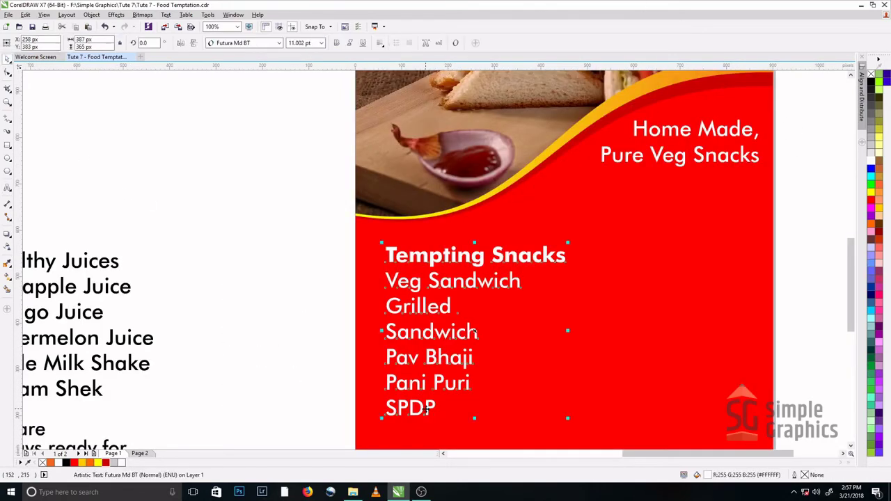
{"action": "right_click", "coordinate": [426, 411]}
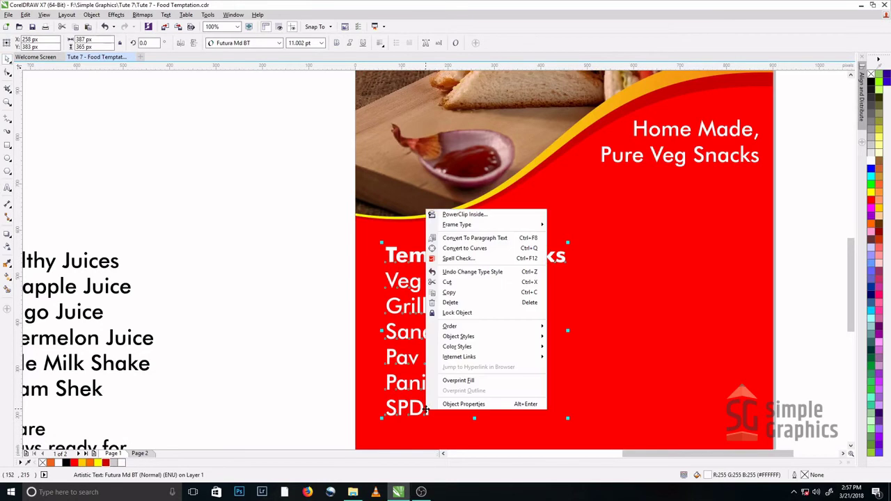
{"action": "left_click", "coordinate": [497, 239]}
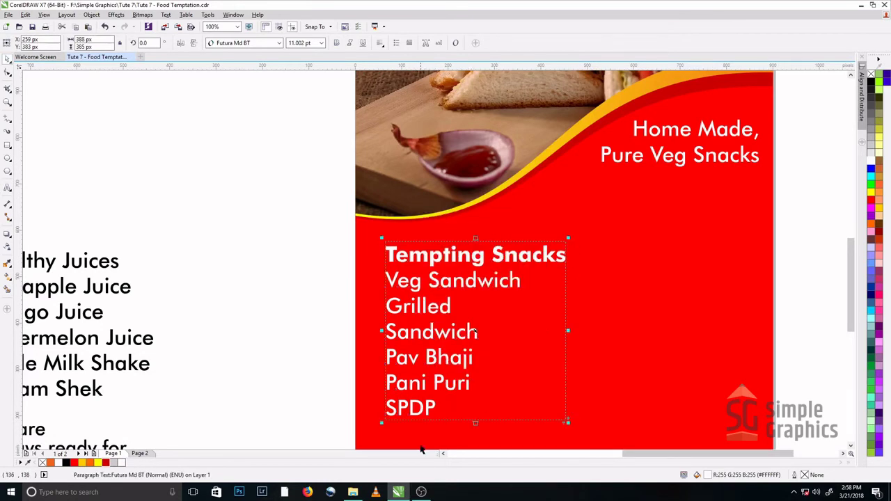
Step: Apply bullets to the menu items from Veg Sandwich through SPDP
{"action": "double_click", "coordinate": [445, 409]}
{"action": "left_click_drag", "start_coordinate": [437, 411], "coordinate": [358, 288]}
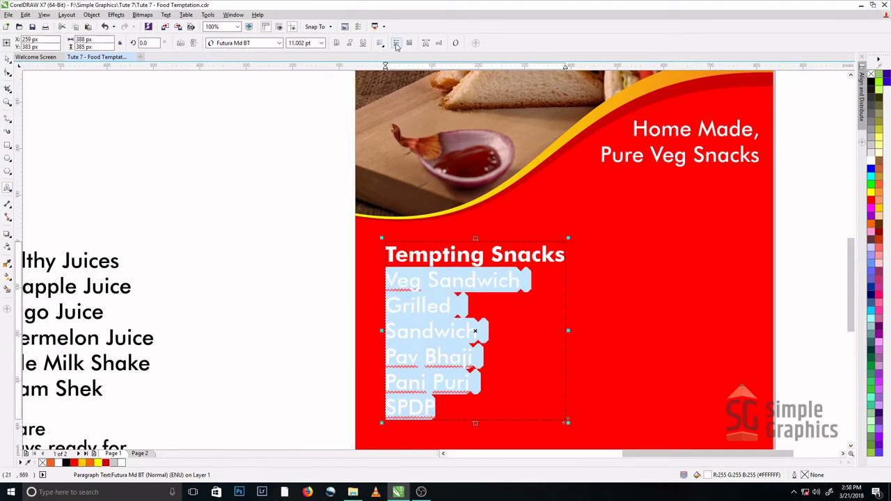
{"action": "left_click", "coordinate": [395, 43]}
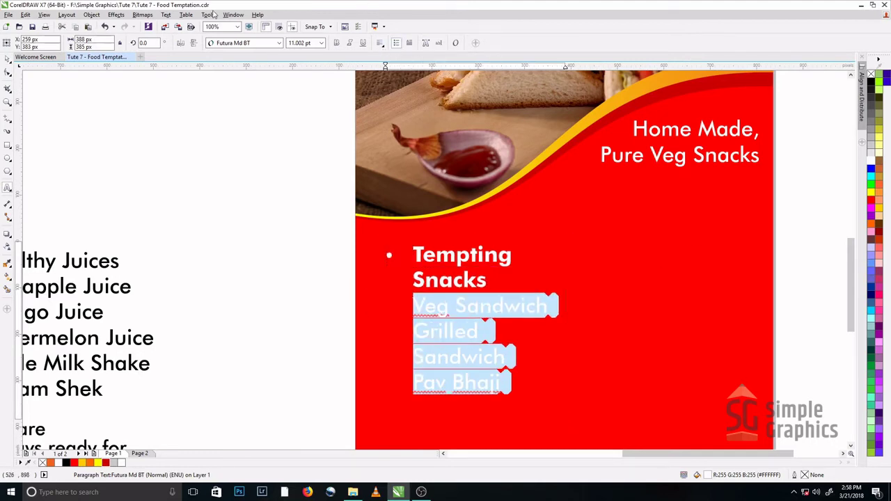
Step: Set the list's bullet-to-text spacing to 3 px and widen its text frame to about 454 px
{"action": "left_click", "coordinate": [166, 14]}
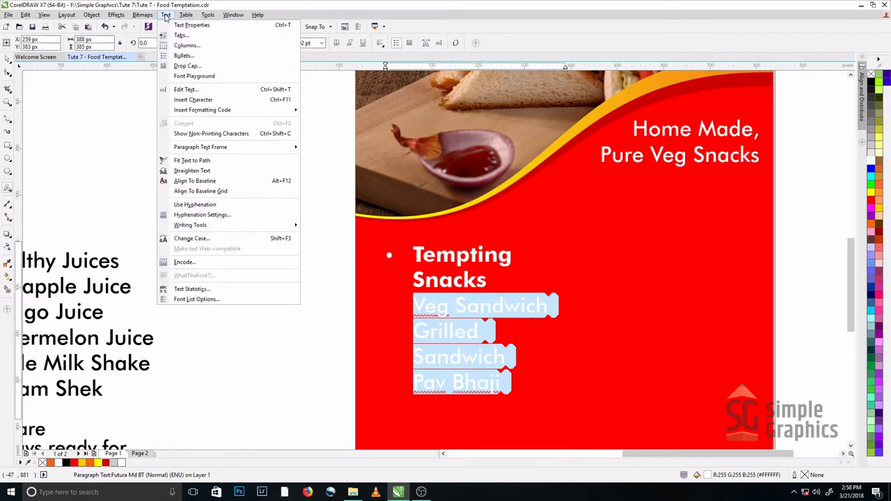
{"action": "left_click", "coordinate": [184, 56]}
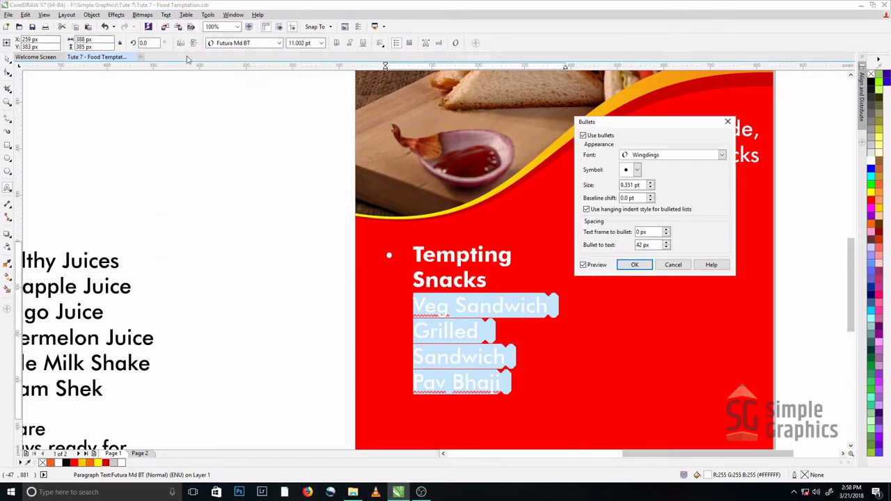
{"action": "left_click_drag", "start_coordinate": [652, 245], "coordinate": [350, 239]}
{"action": "type", "text": "3"}
{"action": "left_click", "coordinate": [634, 264]}
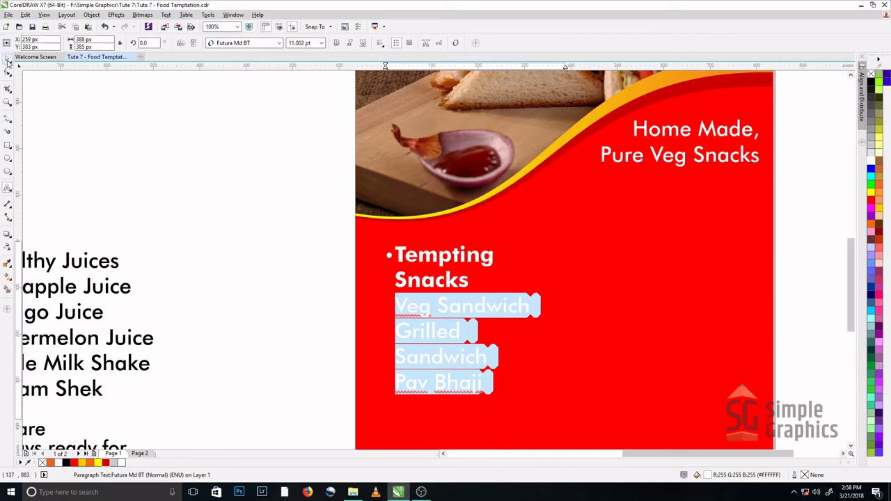
{"action": "left_click", "coordinate": [8, 60]}
{"action": "left_click_drag", "start_coordinate": [570, 331], "coordinate": [598, 332]}
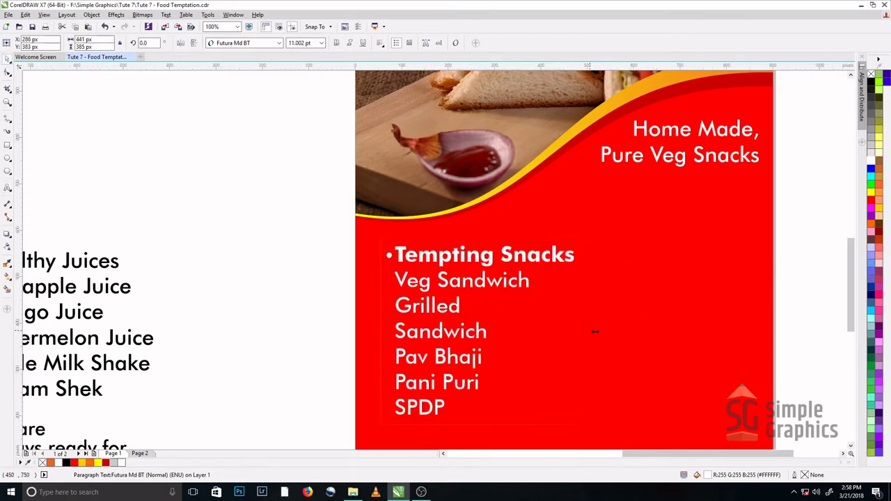
Step: Replace the line breaks in the Tempting Snacks list with paragraph breaks so each line from Veg Sandwich to SPDP gets its own bullet
{"action": "double_click", "coordinate": [525, 373]}
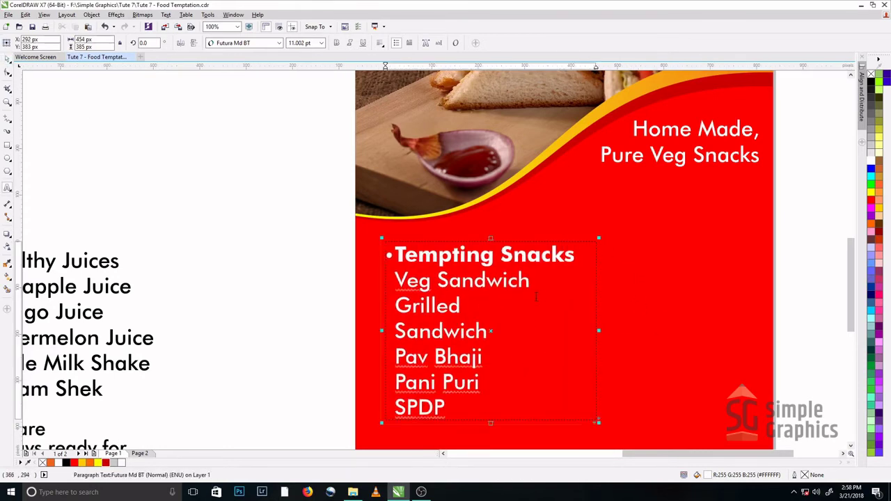
{"action": "left_click", "coordinate": [394, 280]}
{"action": "key", "text": "BackSpace"}
{"action": "key", "text": "Return"}
{"action": "key", "text": "Down"}
{"action": "key", "text": "BackSpace"}
{"action": "key", "text": "Return"}
{"action": "key", "text": "Down"}
{"action": "key", "text": "BackSpace"}
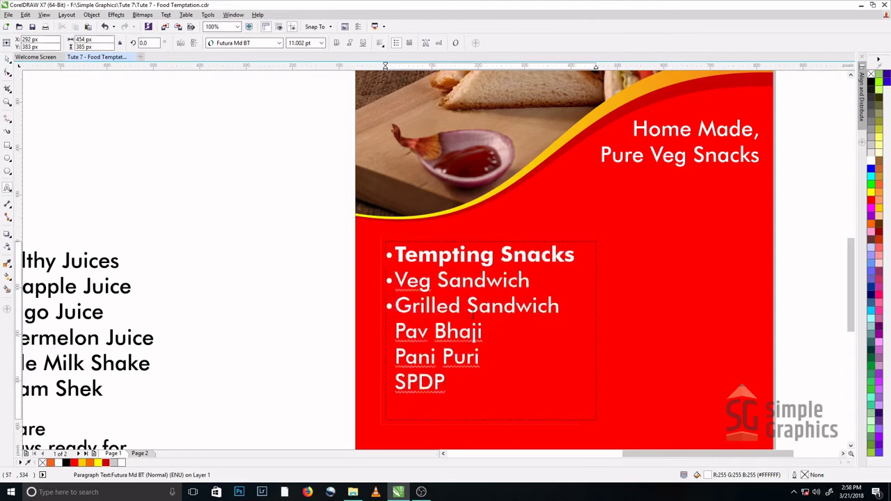
{"action": "key", "text": "Return"}
{"action": "key", "text": "Down"}
{"action": "key", "text": "BackSpace"}
{"action": "key", "text": "Return"}
{"action": "key", "text": "Down"}
{"action": "key", "text": "BackSpace"}
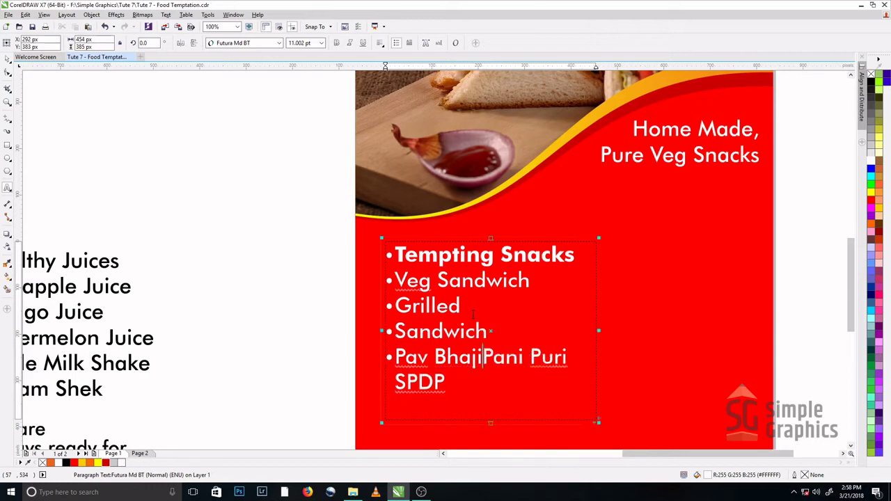
{"action": "key", "text": "Return"}
{"action": "key", "text": "Down"}
{"action": "key", "text": "BackSpace"}
{"action": "key", "text": "Return"}
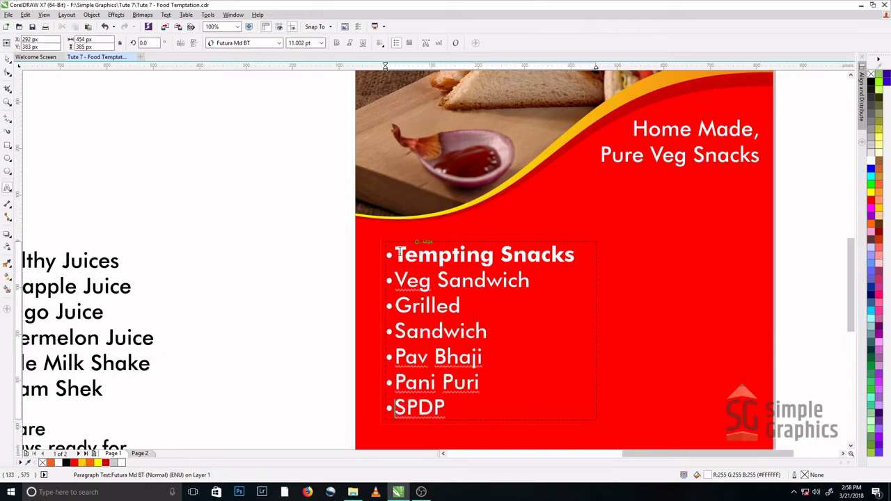
Step: Remove the bullet from the "Tempting Snacks" heading line
{"action": "left_click_drag", "start_coordinate": [395, 255], "coordinate": [352, 254]}
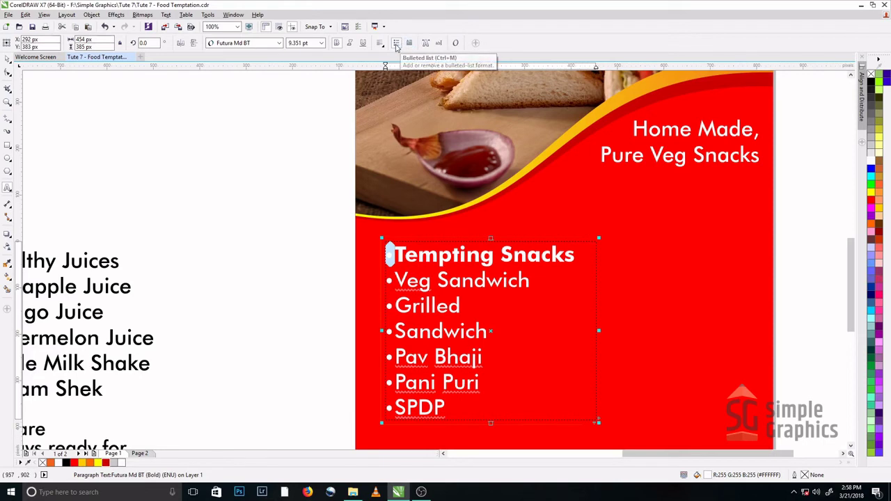
{"action": "left_click", "coordinate": [396, 42]}
{"action": "left_click", "coordinate": [457, 255]}
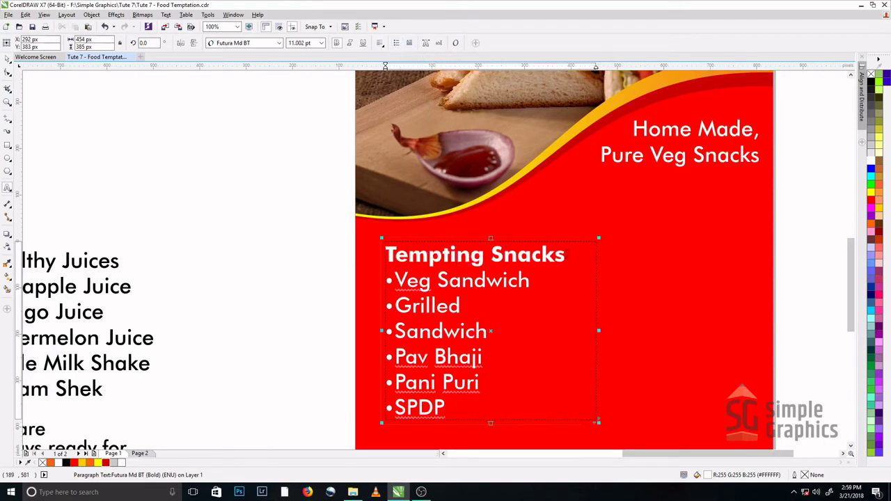
Step: Recolor the "Tempting Snacks" heading golden yellow (#FFCC00) and deselect the text
{"action": "left_click_drag", "start_coordinate": [566, 255], "coordinate": [304, 263]}
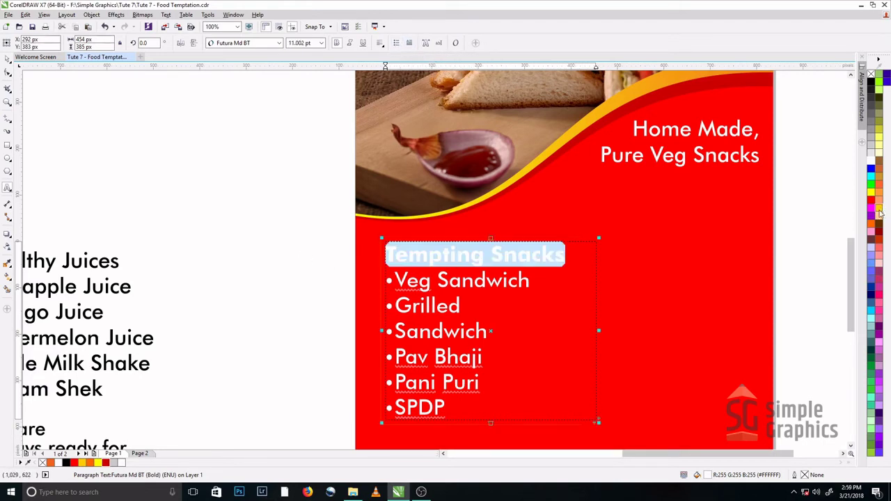
{"action": "left_click", "coordinate": [879, 209]}
{"action": "left_click", "coordinate": [7, 59]}
{"action": "left_click", "coordinate": [284, 256]}
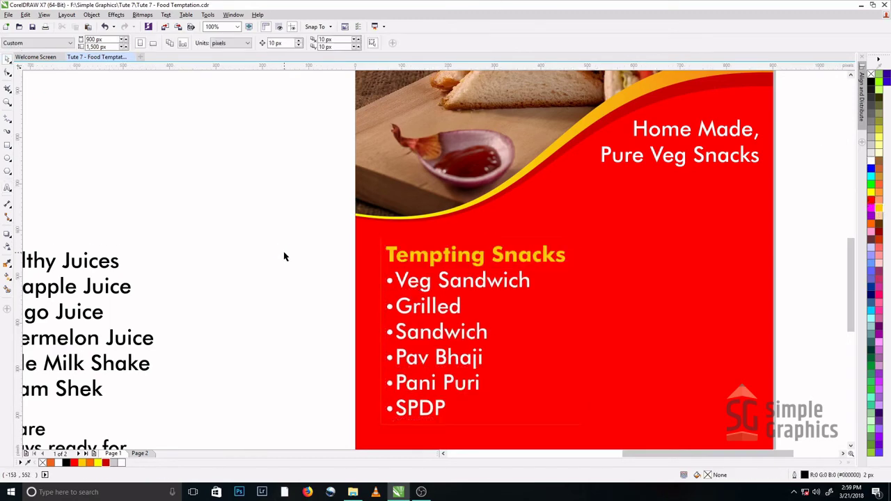
Step: Narrow the Tempting Snacks text frame to about 391 px and place a duplicate beside it at about X 658, Y 383 px
{"action": "scroll", "coordinate": [350, 192], "scroll_direction": "down", "scroll_amount": 2}
{"action": "scroll", "coordinate": [372, 241], "scroll_direction": "up", "scroll_amount": 2}
{"action": "left_click", "coordinate": [390, 242]}
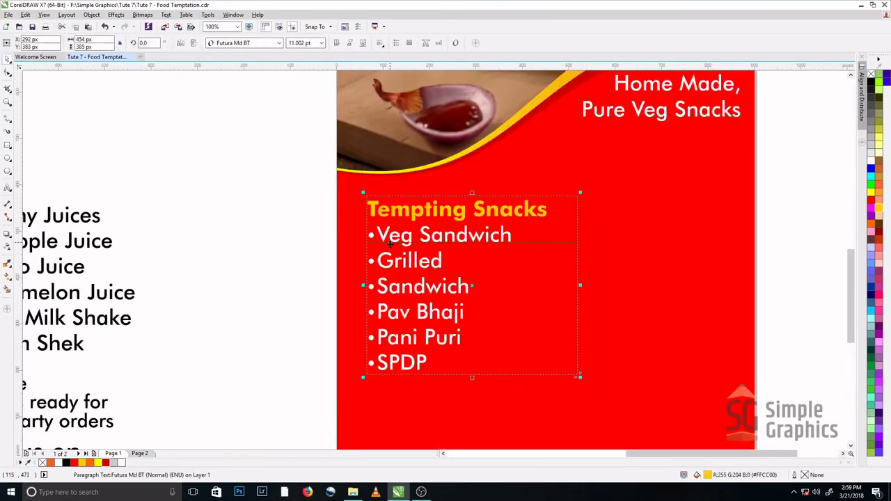
{"action": "left_click_drag", "start_coordinate": [581, 285], "coordinate": [550, 282]}
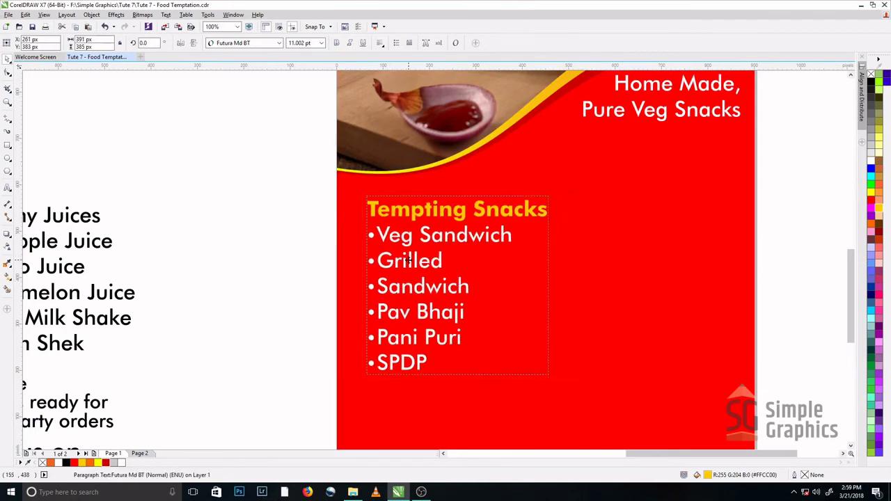
{"action": "left_click_drag", "start_coordinate": [408, 259], "coordinate": [592, 256]}
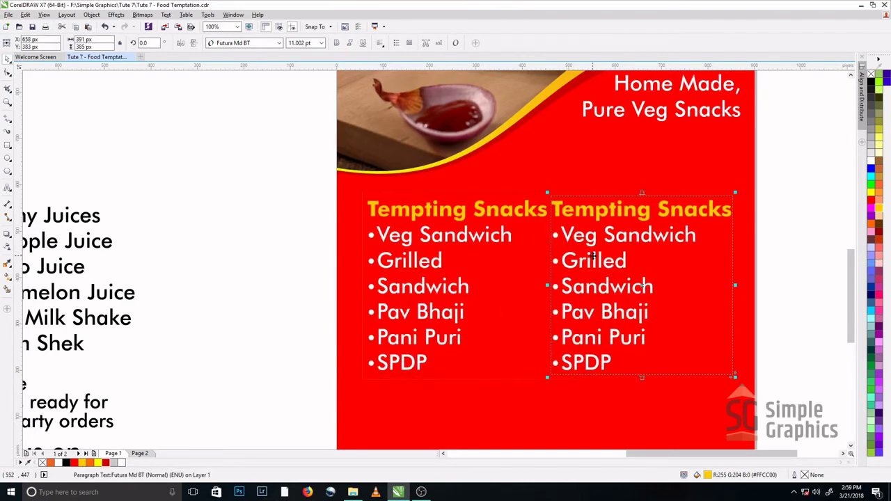